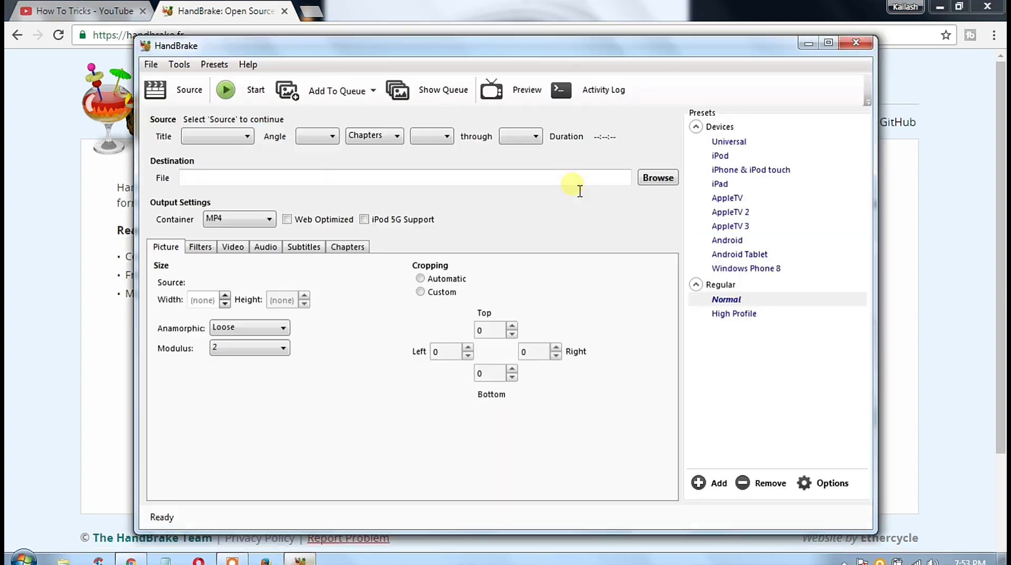
Maximize HandBrake, then minimize it to open the desktop's New folder and check the file size of 3.webm in its properties.
{"action": "left_click", "coordinate": [829, 42]}
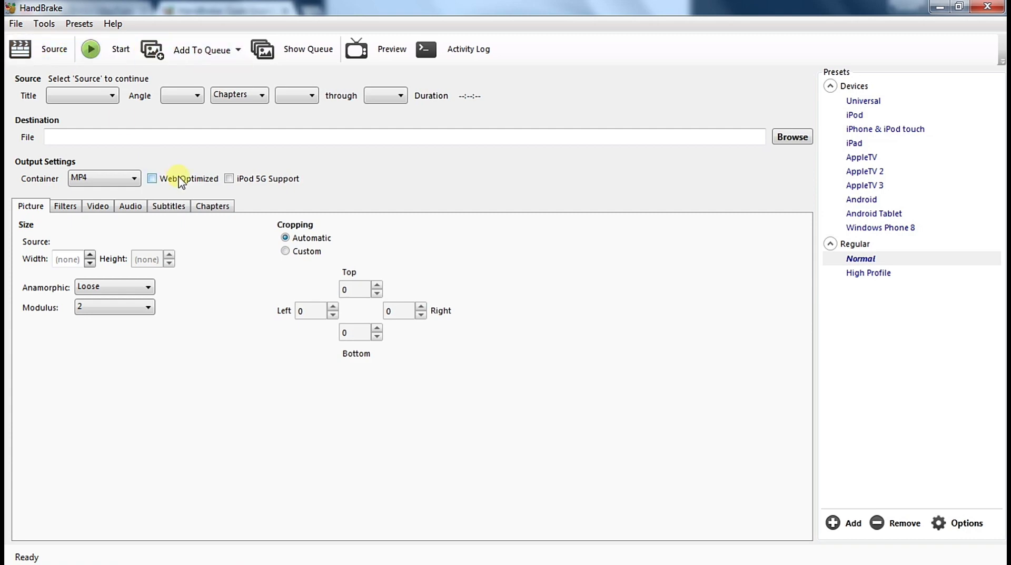
{"action": "left_click", "coordinate": [940, 7]}
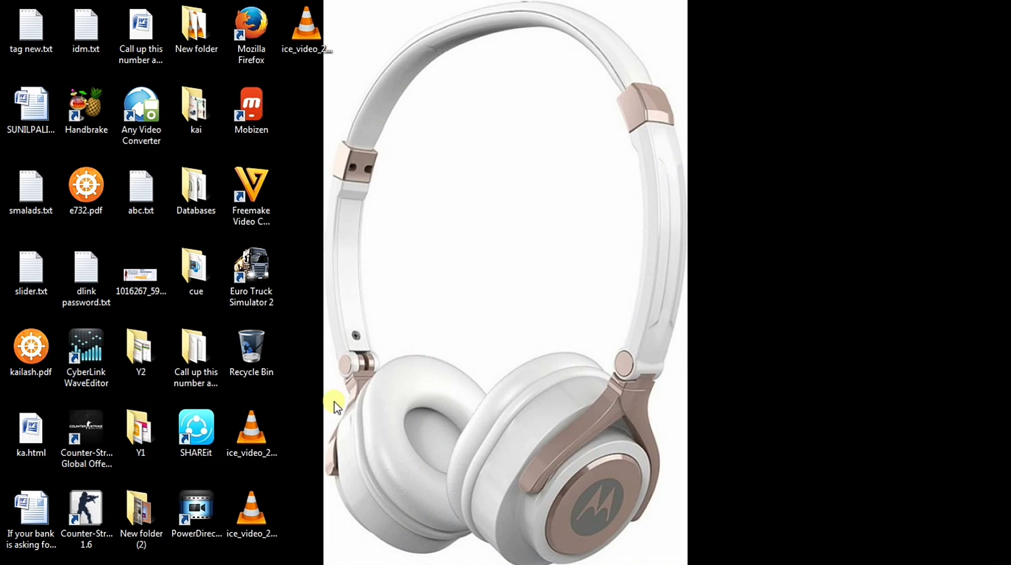
{"action": "double_click", "coordinate": [204, 30]}
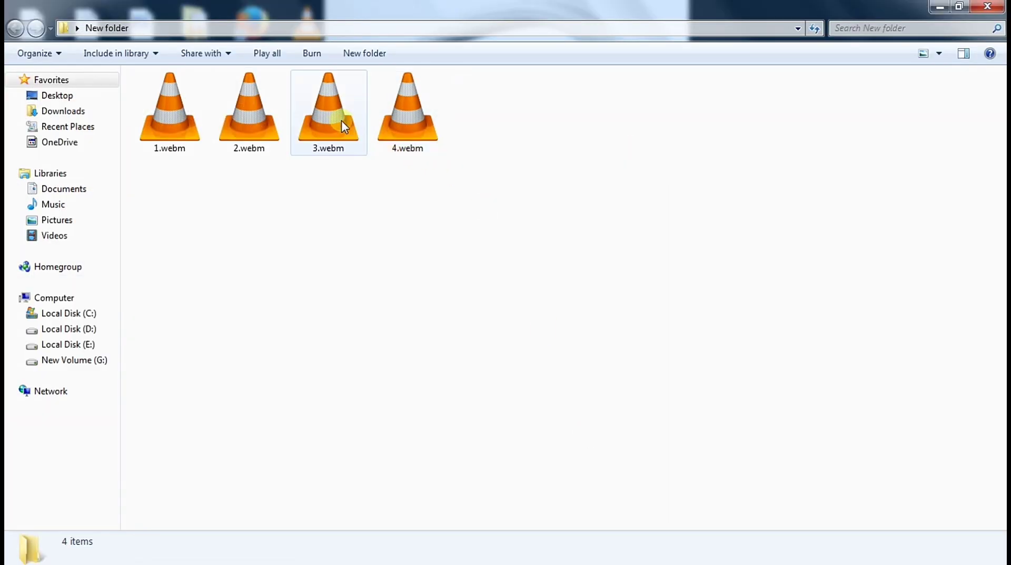
{"action": "left_click", "coordinate": [338, 120]}
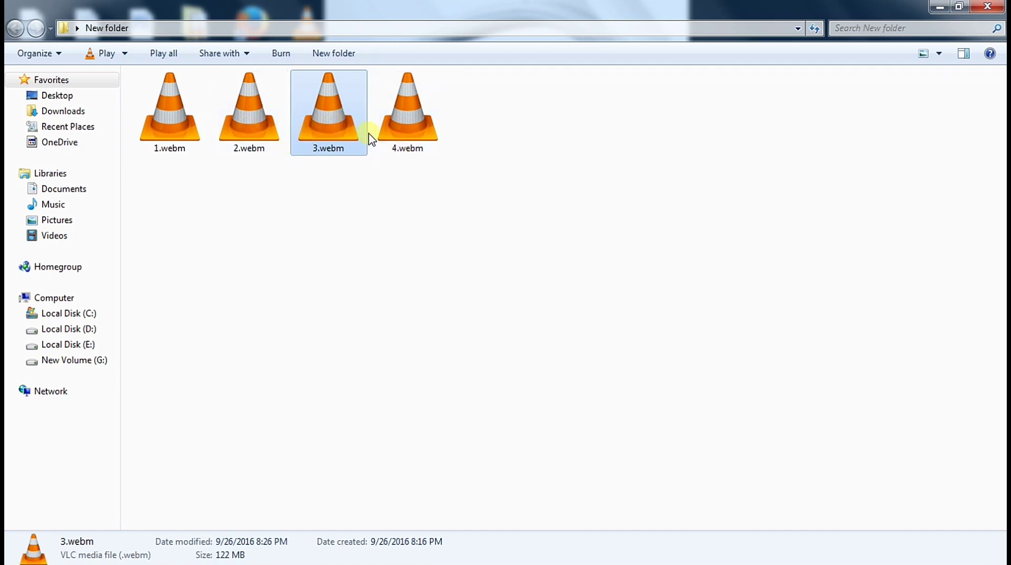
{"action": "right_click", "coordinate": [343, 115]}
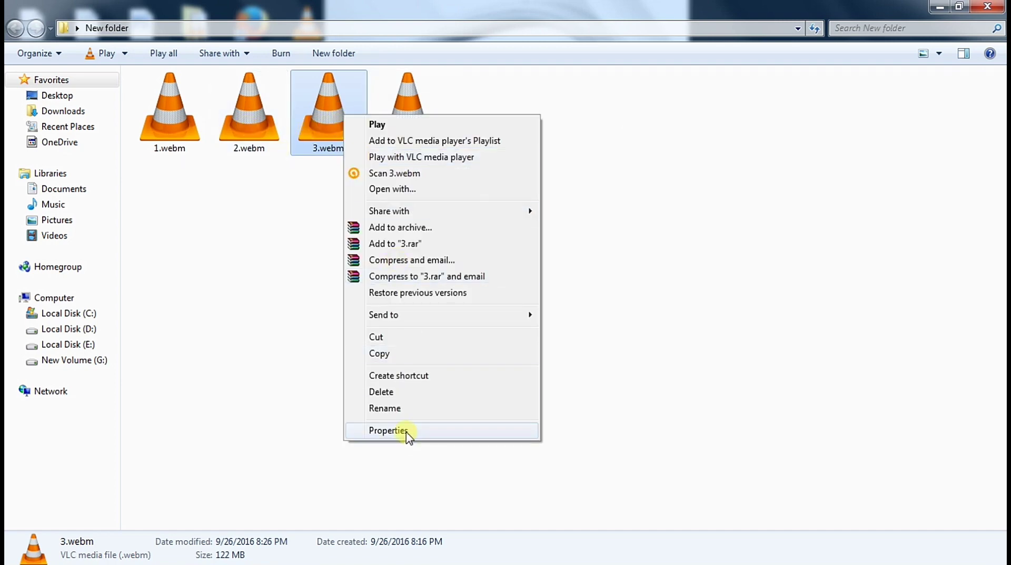
{"action": "left_click", "coordinate": [406, 431]}
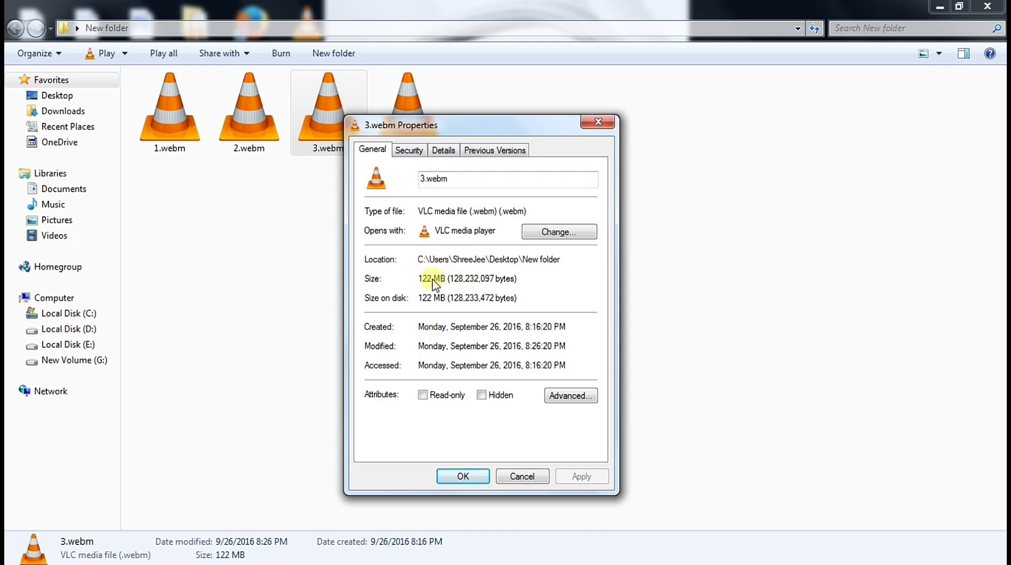
{"action": "left_click", "coordinate": [604, 127]}
Preview 3.webm full screen in VLC media player at a reduced volume and close the player.
{"action": "right_click", "coordinate": [324, 114]}
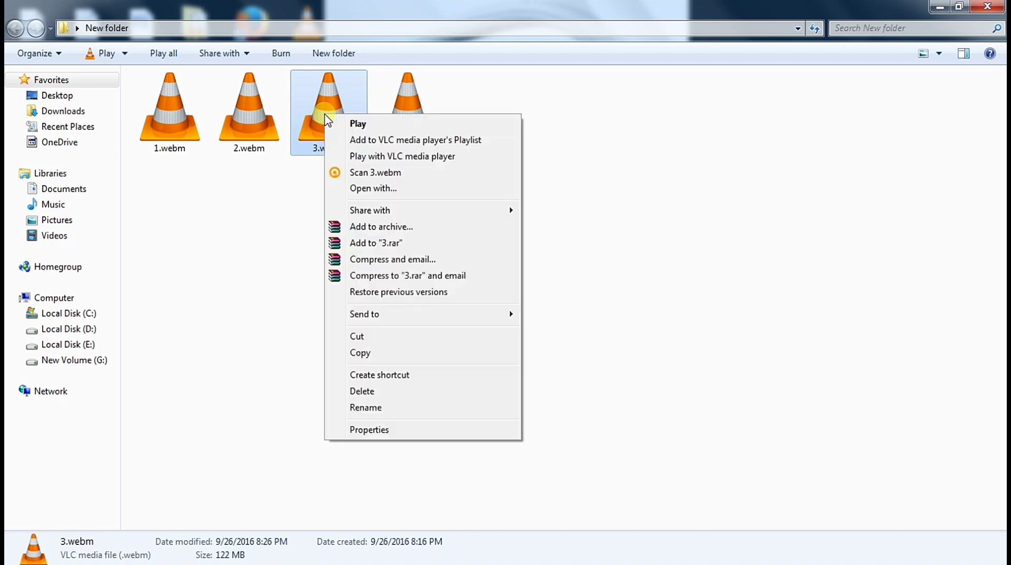
{"action": "left_click", "coordinate": [300, 169]}
{"action": "double_click", "coordinate": [325, 103]}
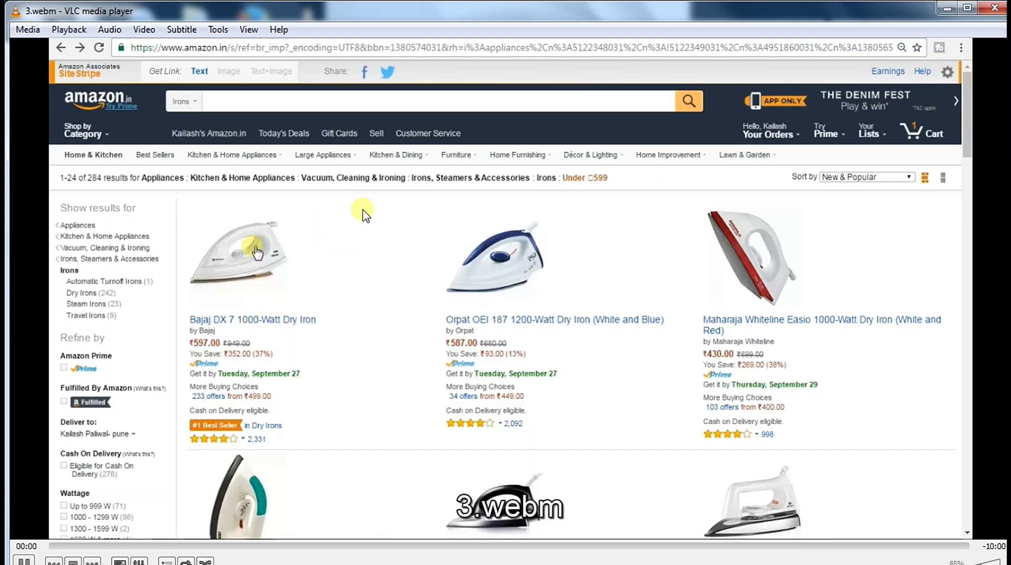
{"action": "double_click", "coordinate": [362, 209]}
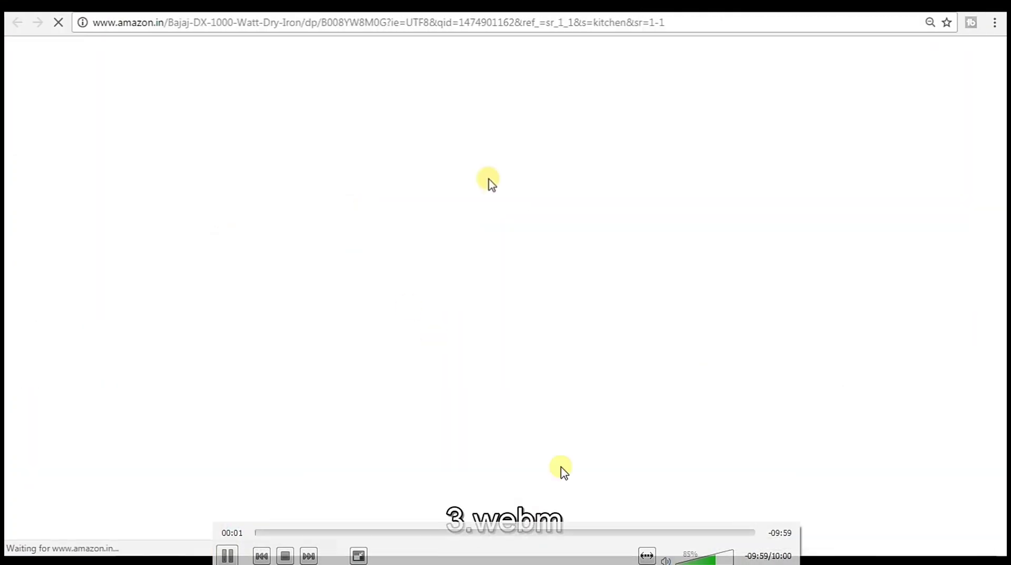
{"action": "left_click", "coordinate": [683, 558]}
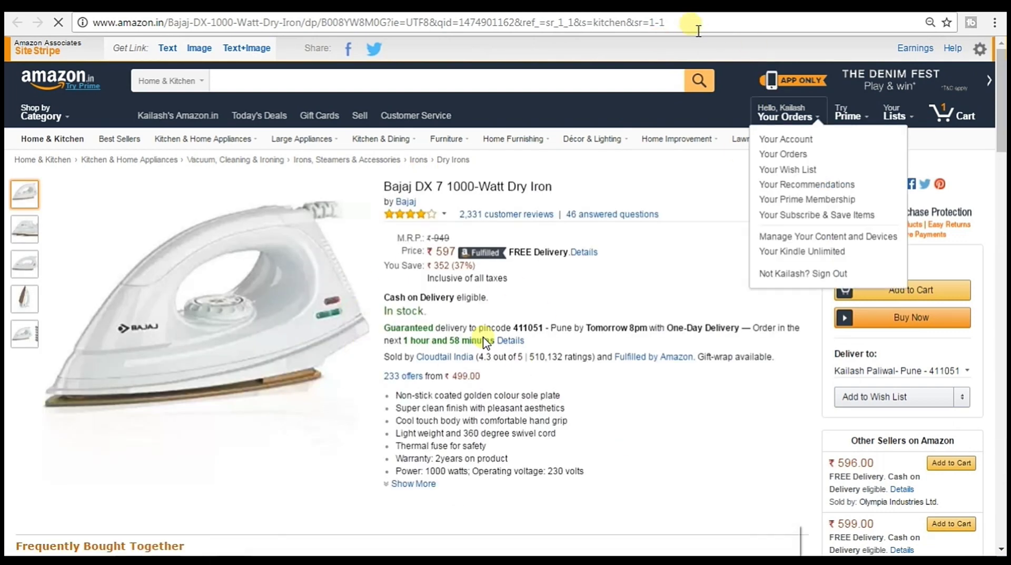
{"action": "key", "text": "Escape"}
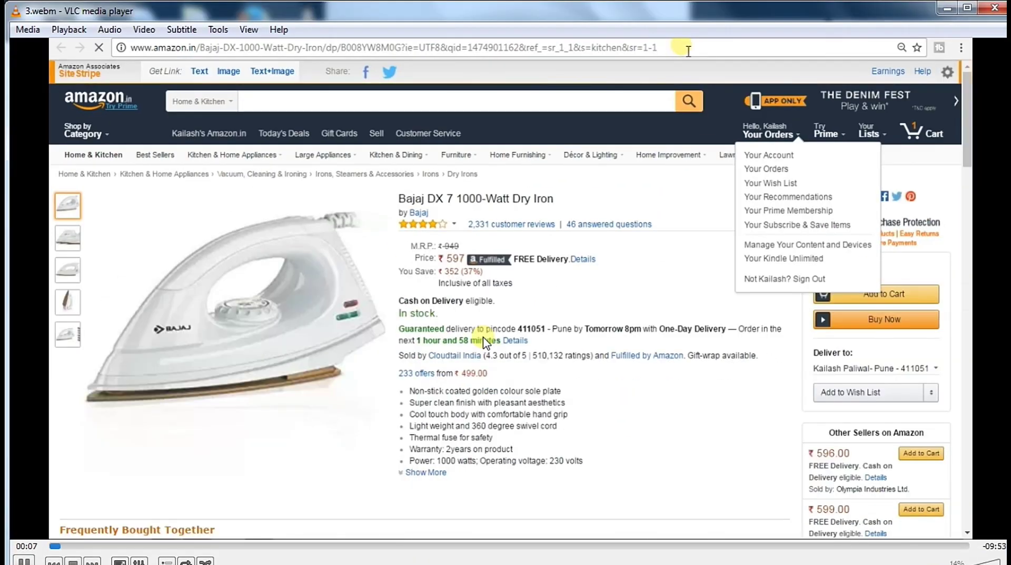
{"action": "double_click", "coordinate": [572, 271]}
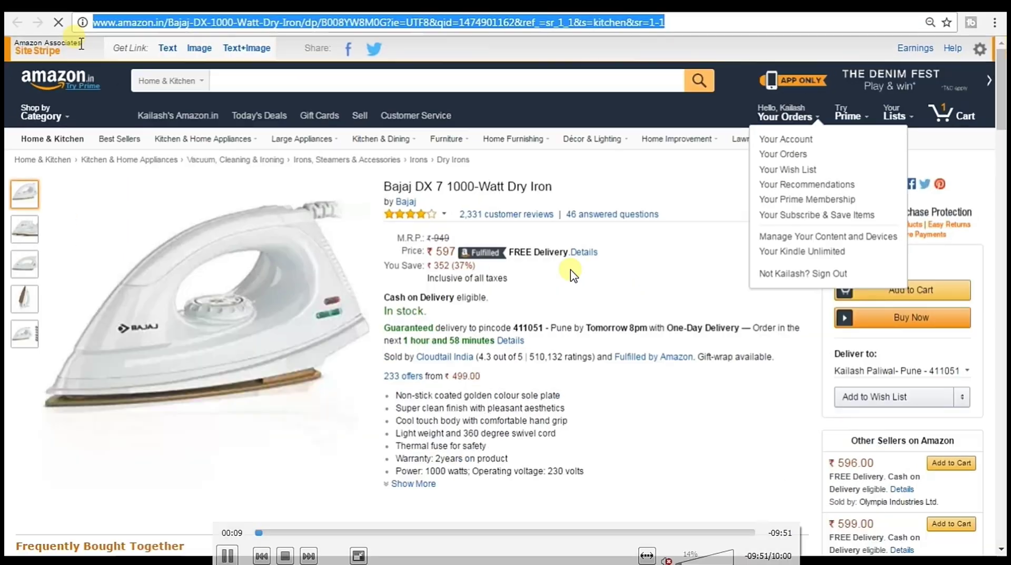
{"action": "key", "text": "Escape"}
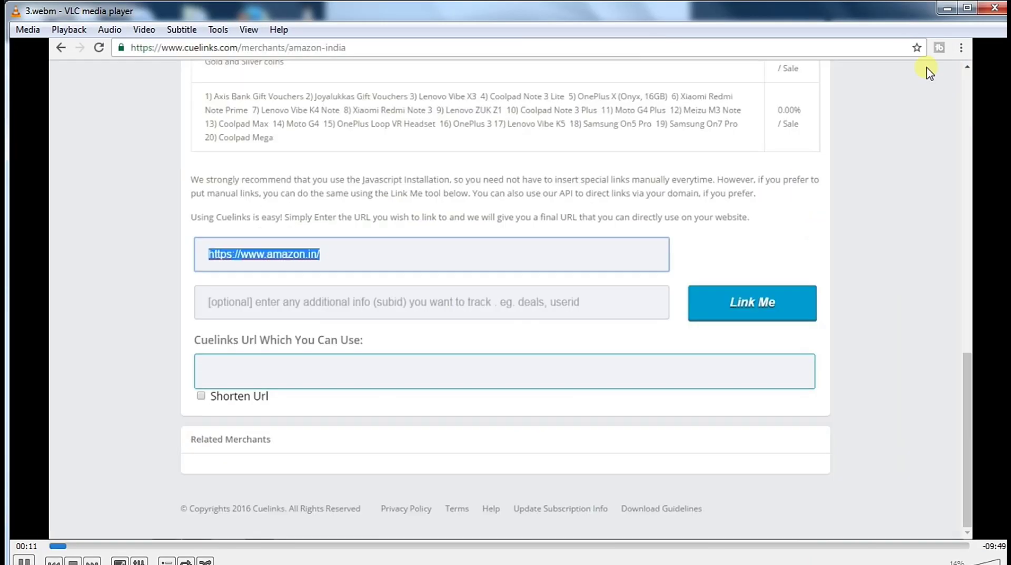
{"action": "left_click", "coordinate": [993, 7]}
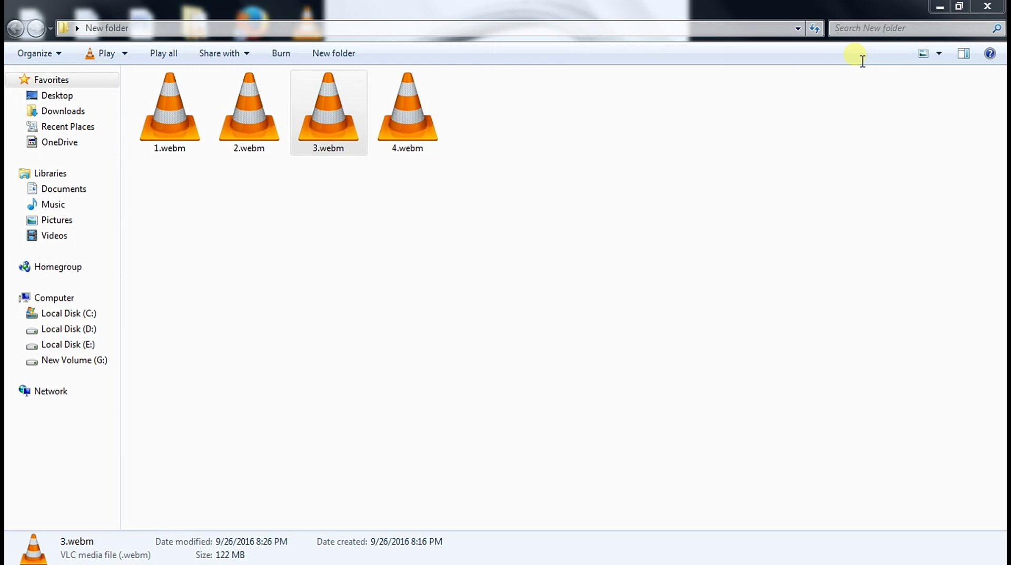
Minimize the New folder window and switch back to HandBrake.
{"action": "left_click", "coordinate": [941, 7]}
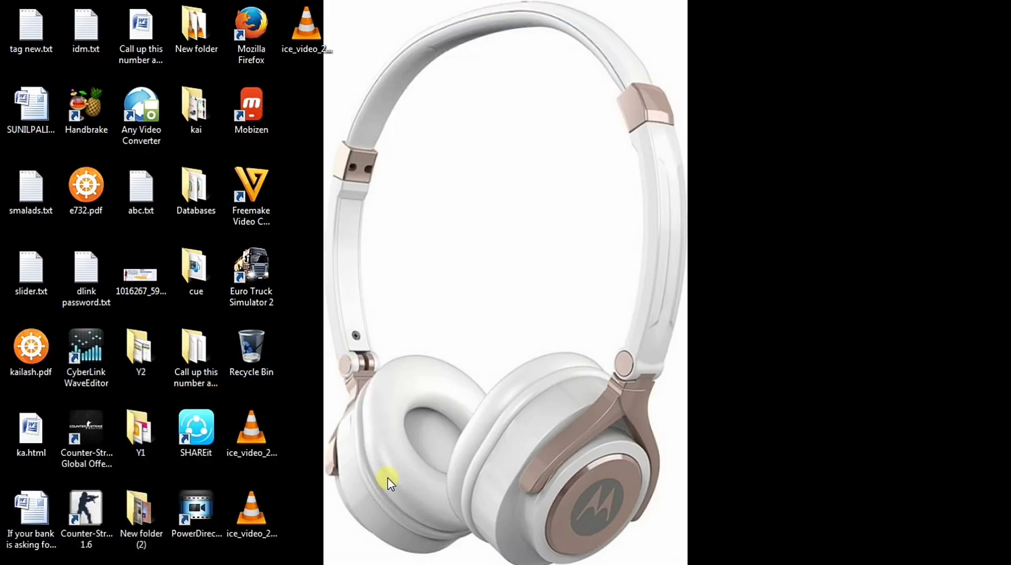
{"action": "key", "text": "alt+Tab"}
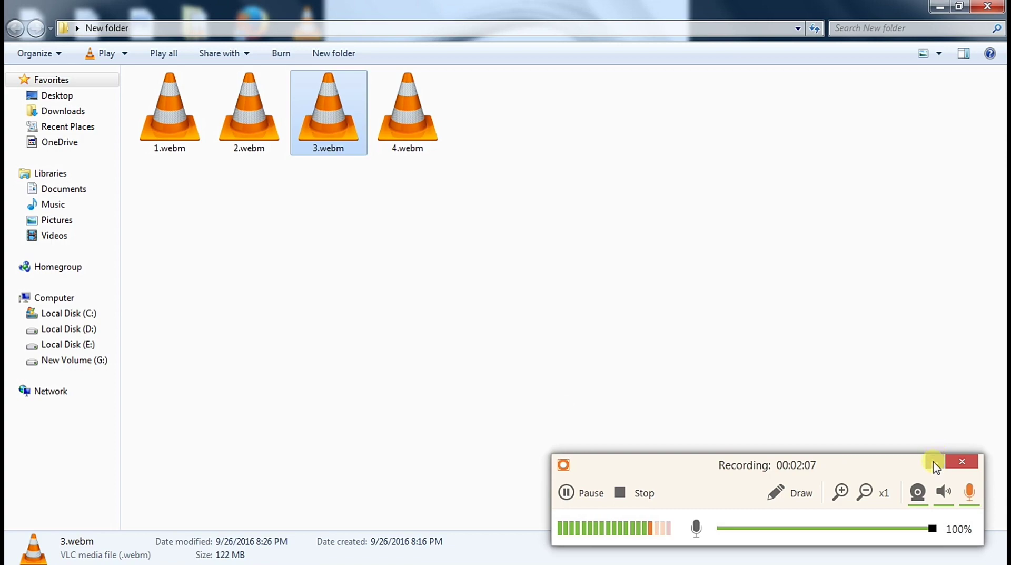
{"action": "left_click", "coordinate": [935, 463]}
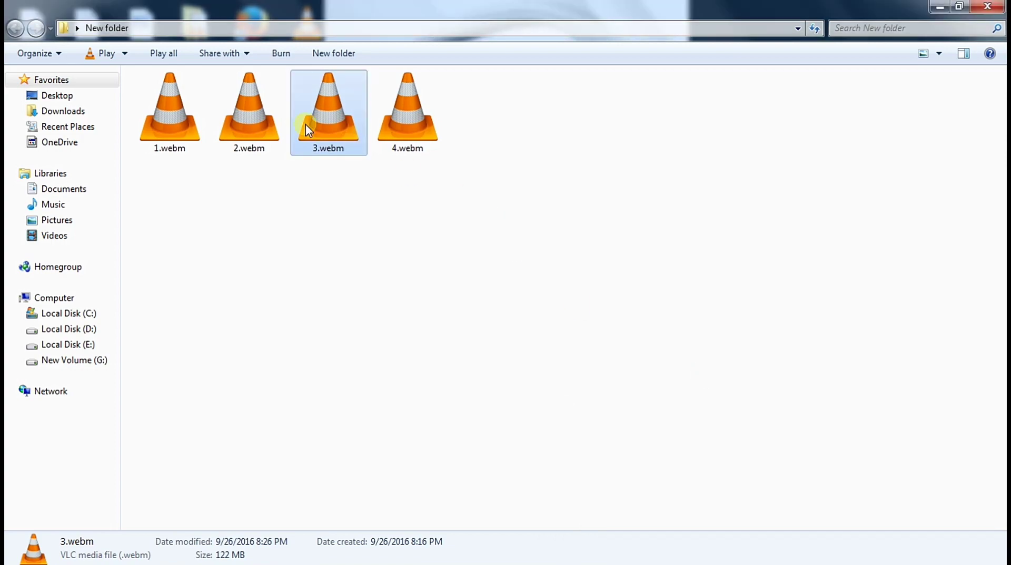
{"action": "left_click", "coordinate": [940, 7]}
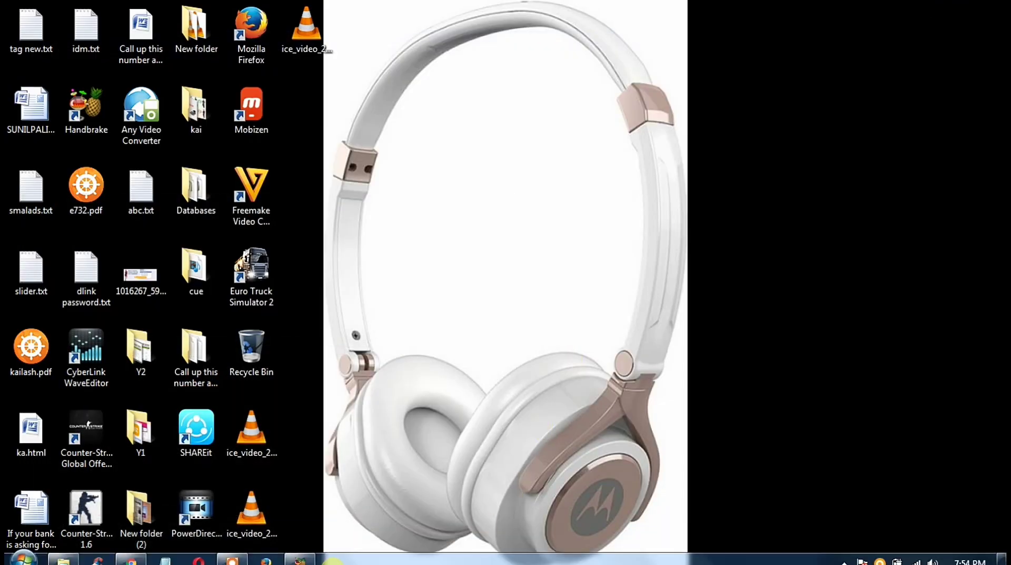
{"action": "left_click", "coordinate": [297, 503]}
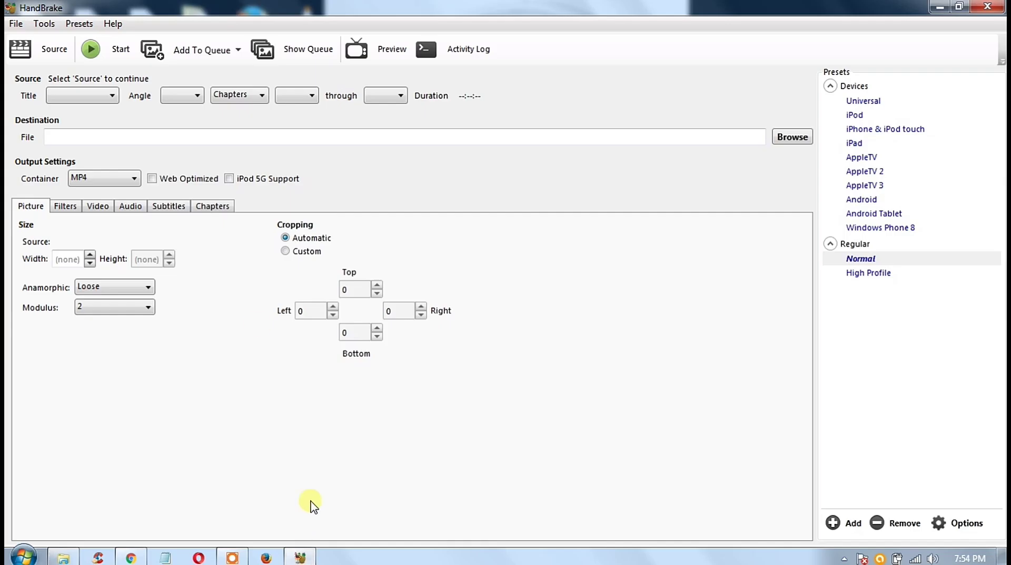
Choose a single video file as the source type and browse to New folder on the Desktop.
{"action": "left_click", "coordinate": [45, 52]}
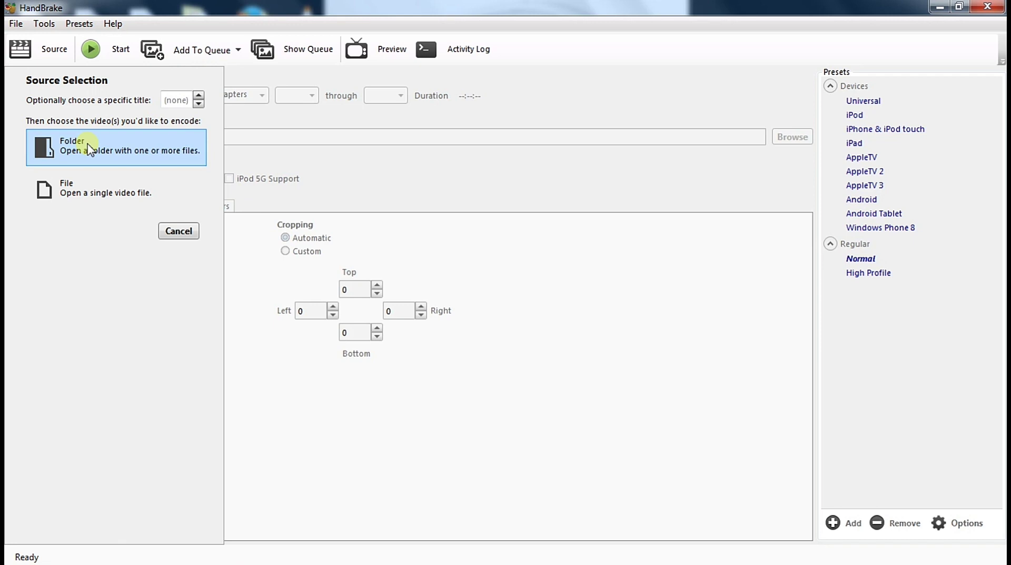
{"action": "left_click", "coordinate": [74, 188]}
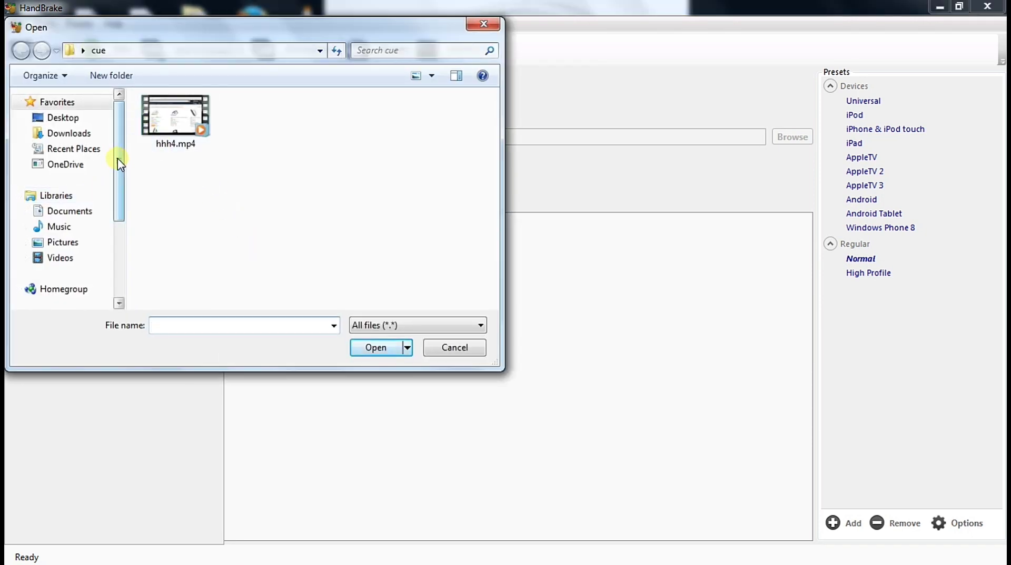
{"action": "left_click", "coordinate": [63, 117]}
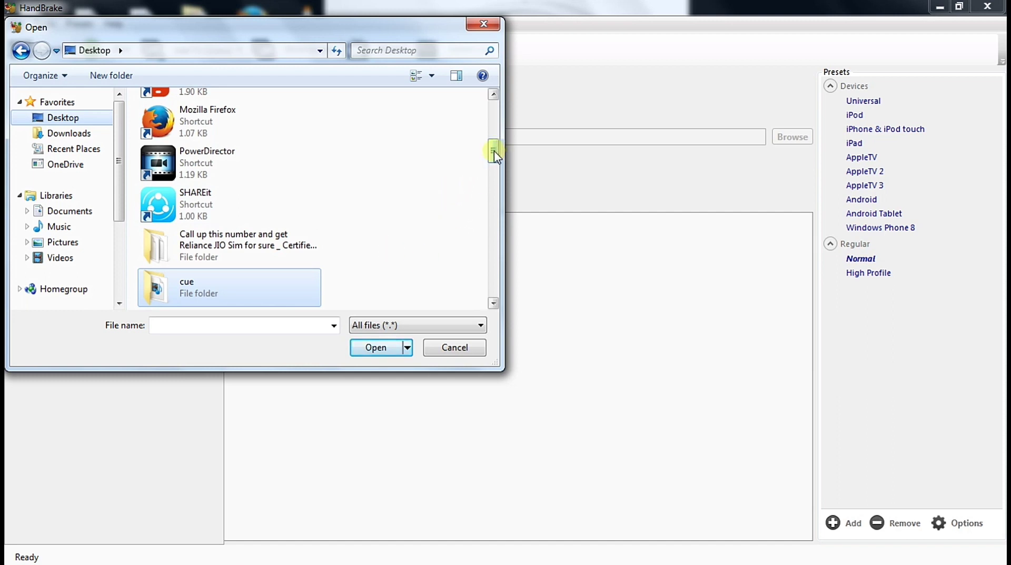
{"action": "left_click_drag", "start_coordinate": [494, 153], "coordinate": [495, 169]}
{"action": "double_click", "coordinate": [202, 228]}
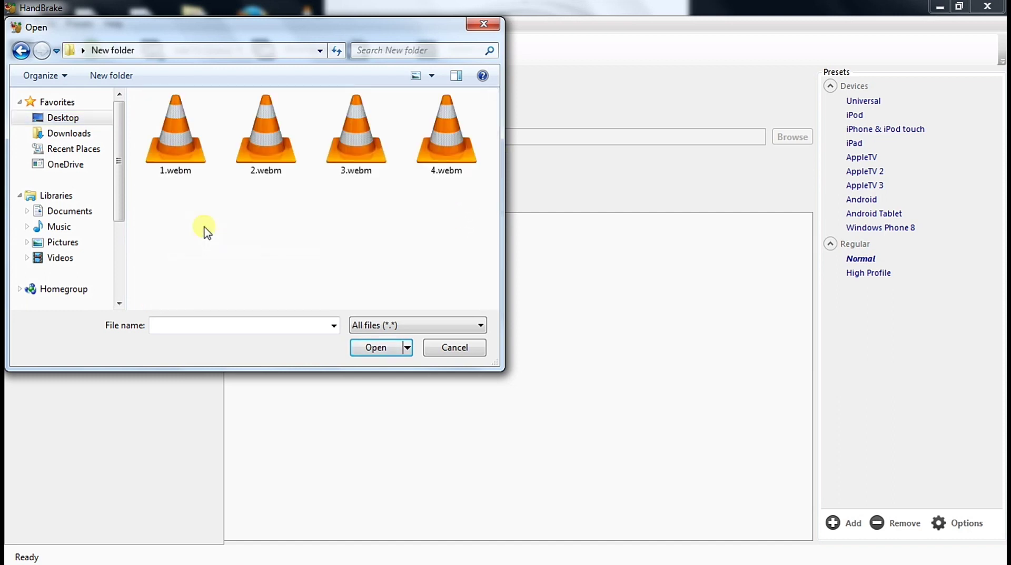
Check the file size of 3.webm in its properties and open that file as the source video.
{"action": "left_click", "coordinate": [350, 154]}
{"action": "right_click", "coordinate": [350, 155]}
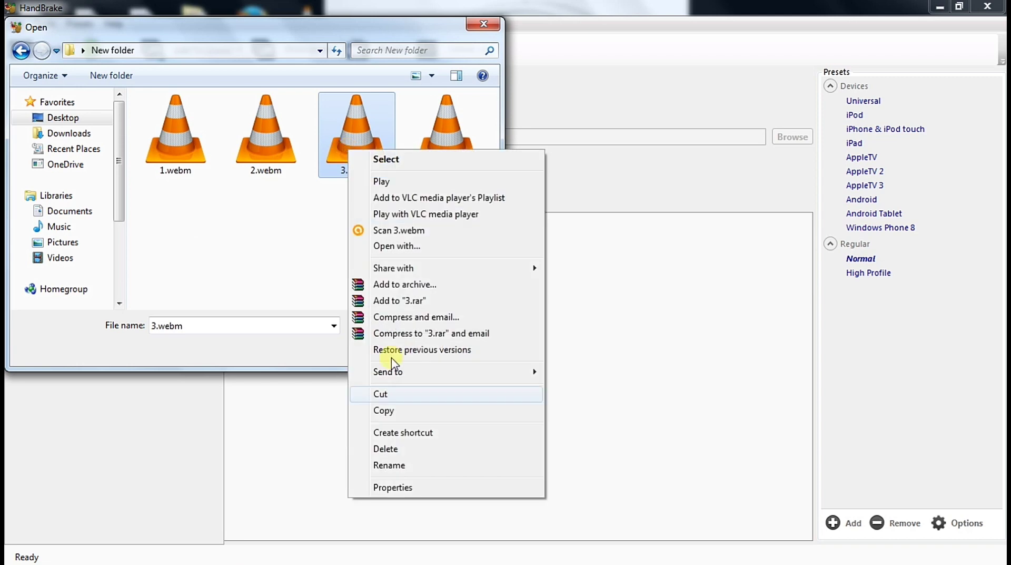
{"action": "left_click", "coordinate": [414, 482]}
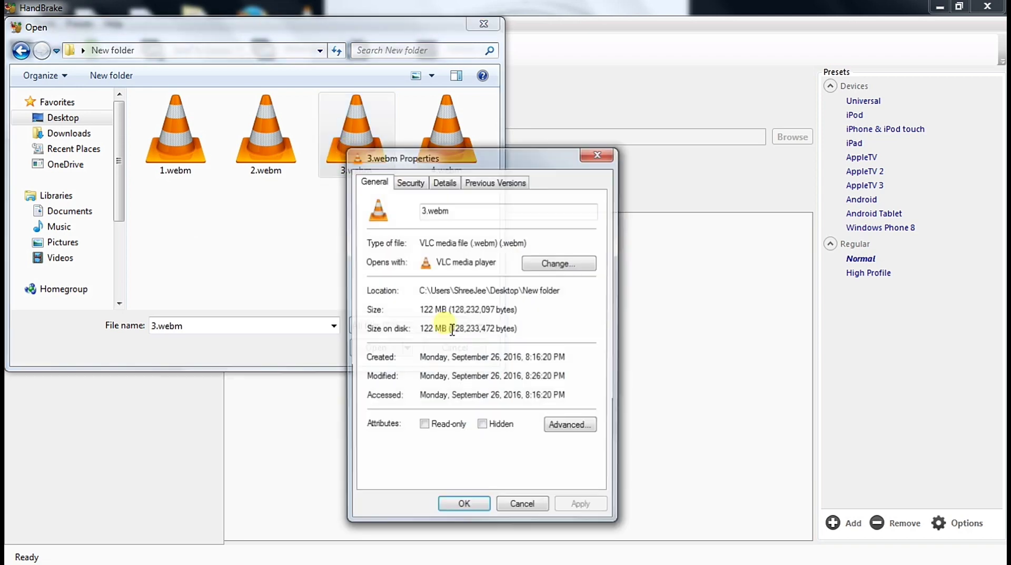
{"action": "double_click", "coordinate": [429, 314]}
{"action": "left_click", "coordinate": [599, 153]}
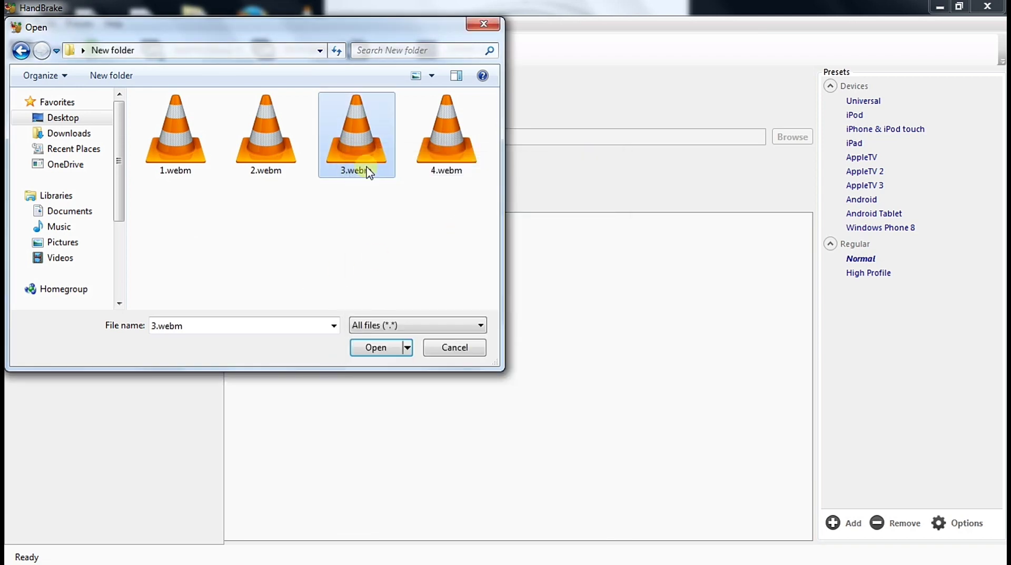
{"action": "left_click", "coordinate": [376, 347]}
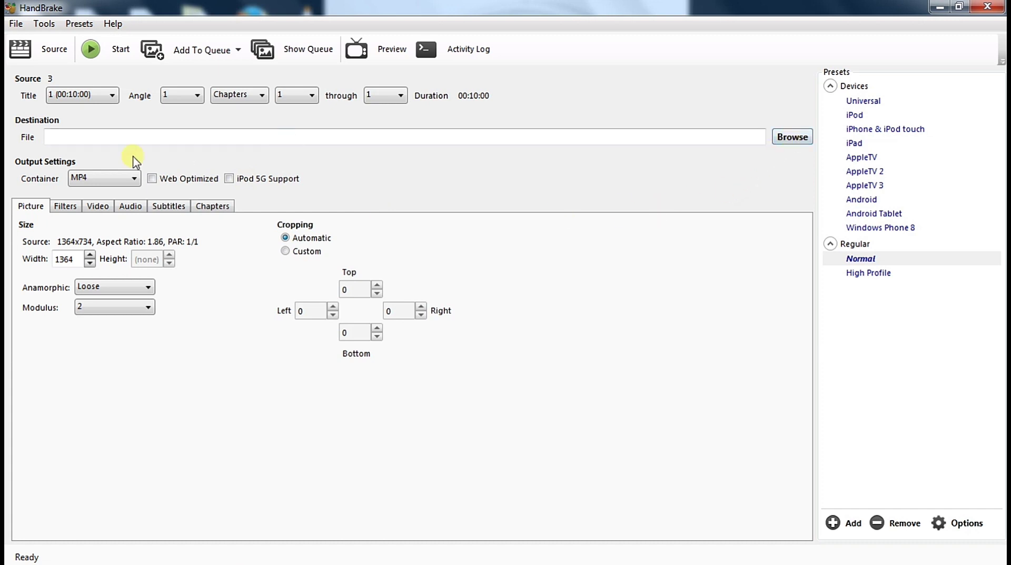
Browse for the output destination and go to the cue folder on the Desktop.
{"action": "left_click", "coordinate": [795, 139]}
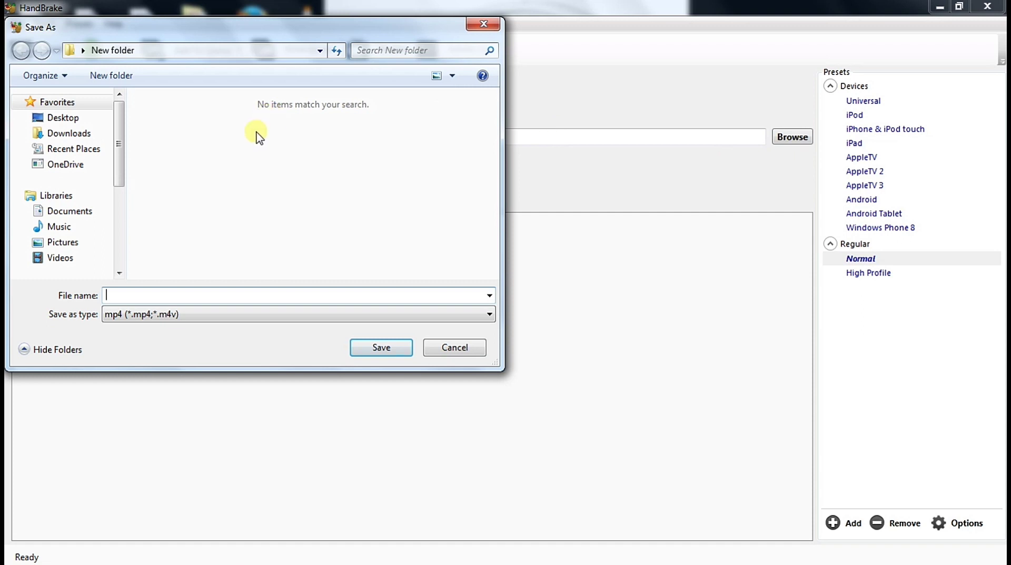
{"action": "left_click", "coordinate": [84, 121]}
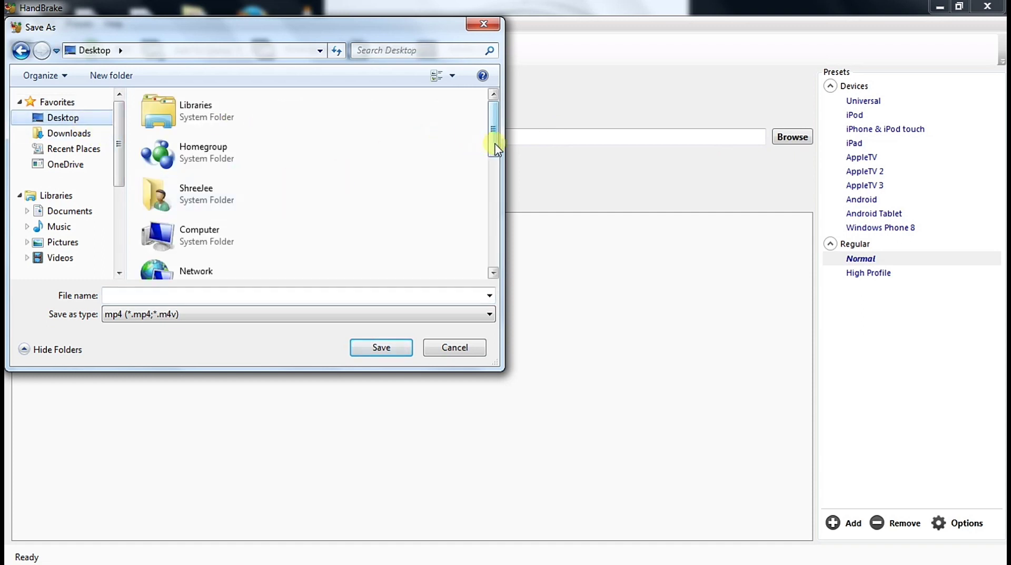
{"action": "scroll", "coordinate": [495, 149], "scroll_direction": "down", "scroll_amount": 2}
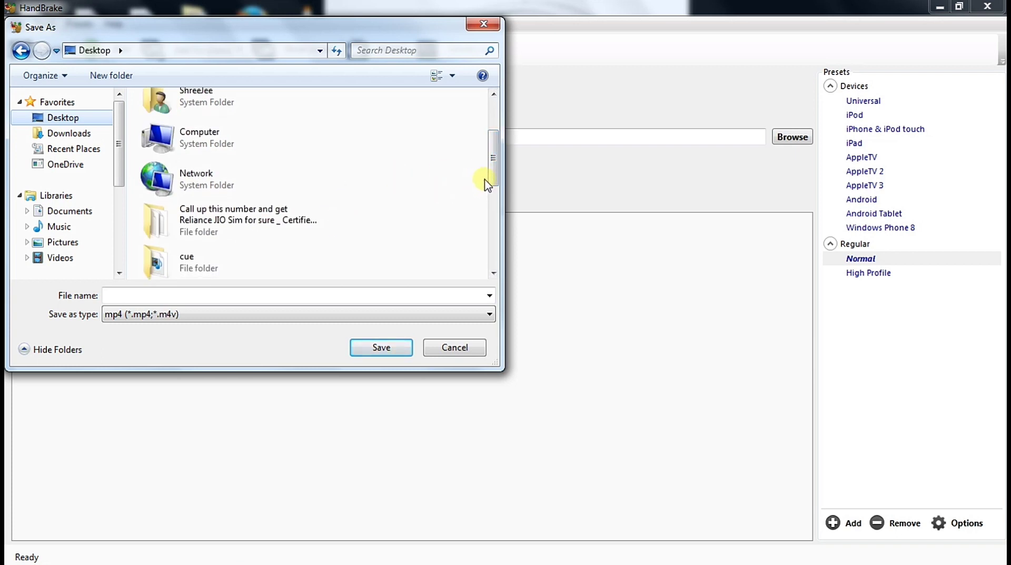
{"action": "scroll", "coordinate": [496, 160], "scroll_direction": "down", "scroll_amount": 1}
{"action": "double_click", "coordinate": [194, 213]}
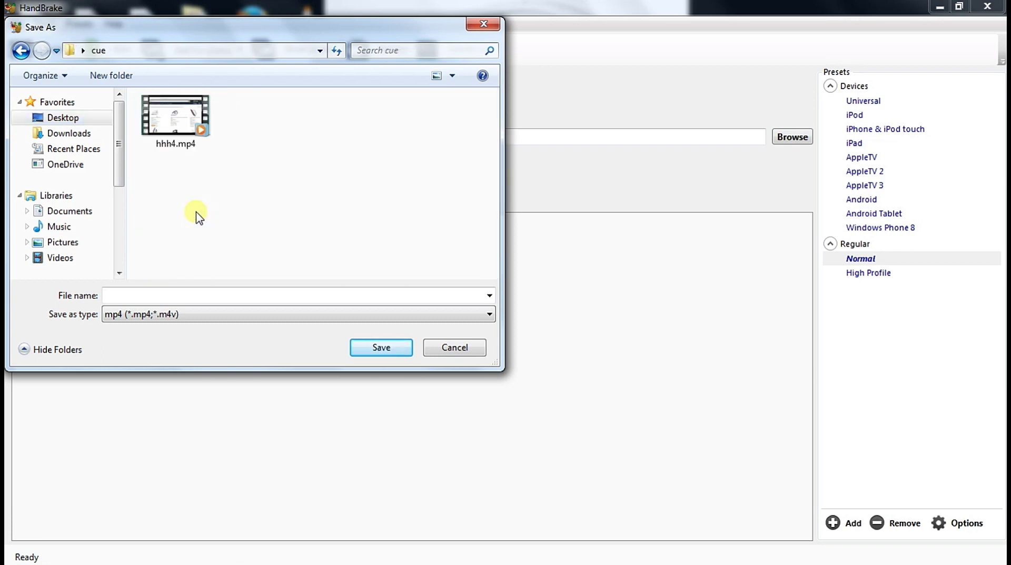
Delete the existing hhh4.mp4 file from the cue folder.
{"action": "left_click", "coordinate": [176, 130]}
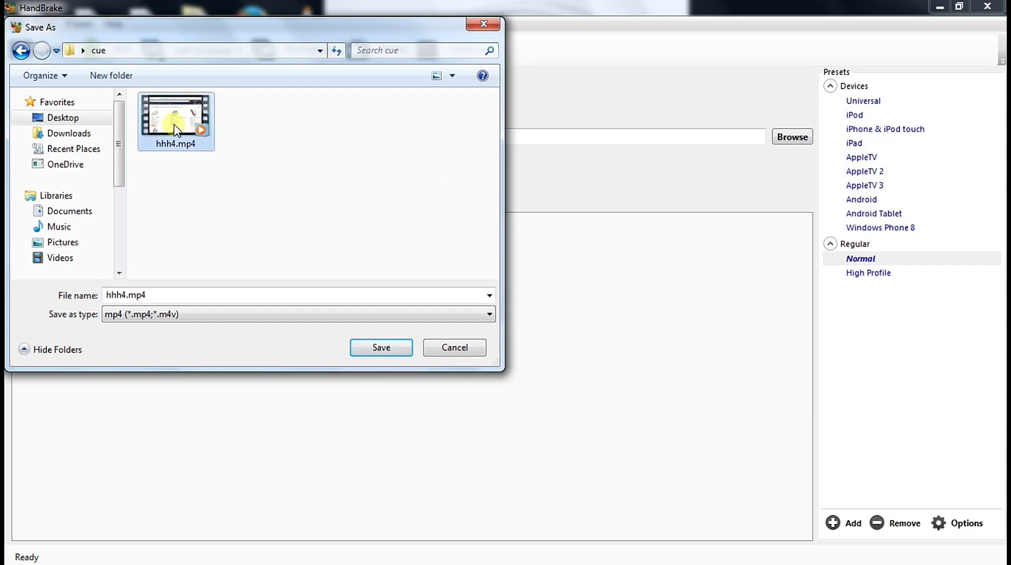
{"action": "key", "text": "Delete"}
{"action": "left_click", "coordinate": [560, 332]}
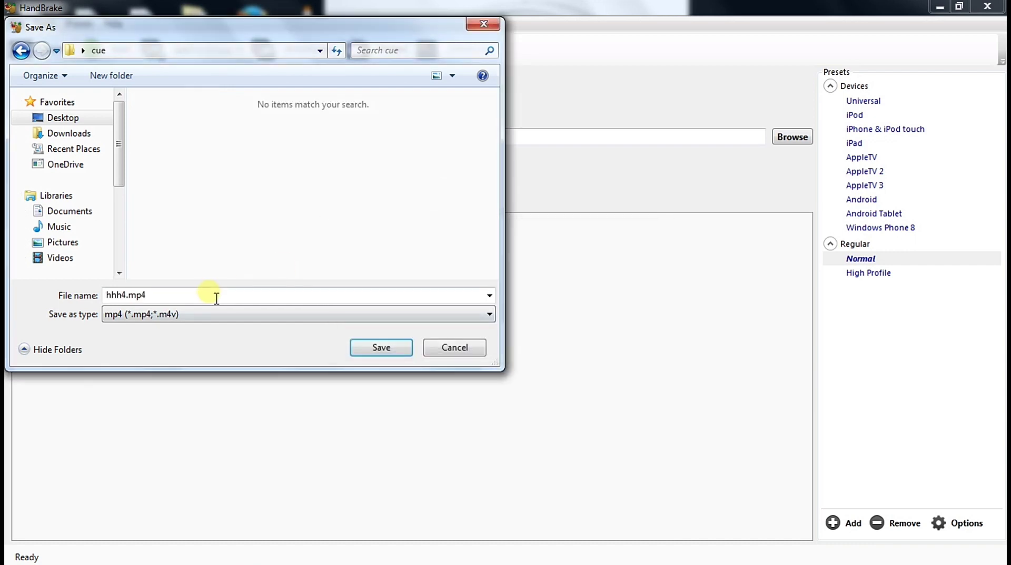
Name the output file "how totricks" and save it as the MP4 destination in the cue folder.
{"action": "double_click", "coordinate": [216, 298]}
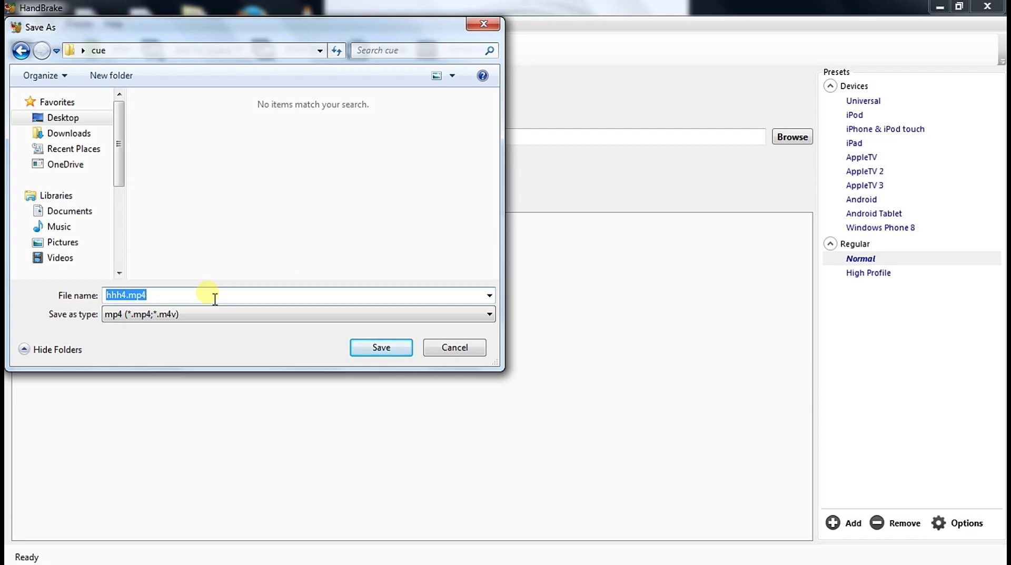
{"action": "type", "text": "how totricks"}
{"action": "key", "text": "Return"}
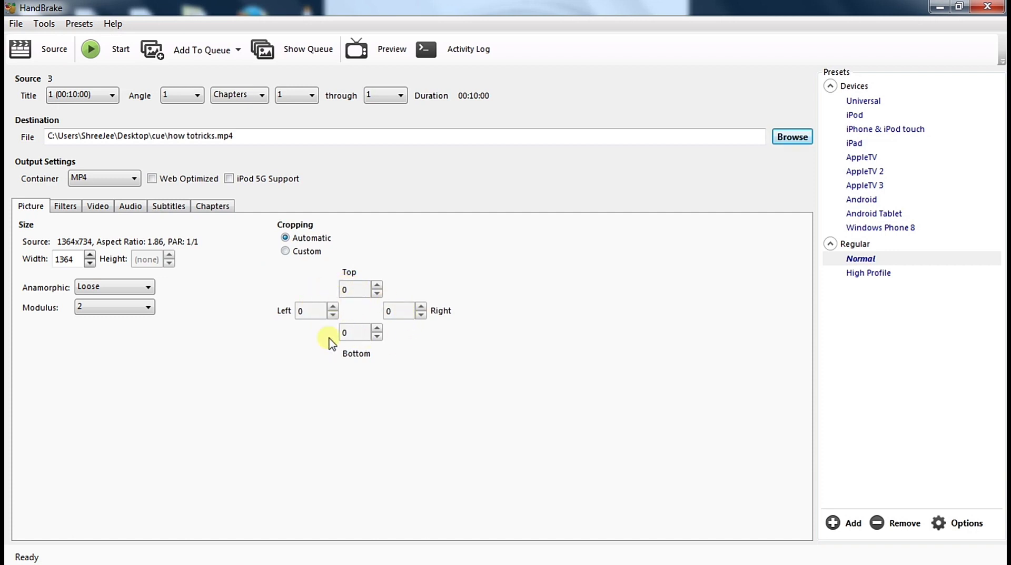
Try Custom cropping, return it to Automatic, and look over the Detelecine filter options.
{"action": "left_click", "coordinate": [285, 252]}
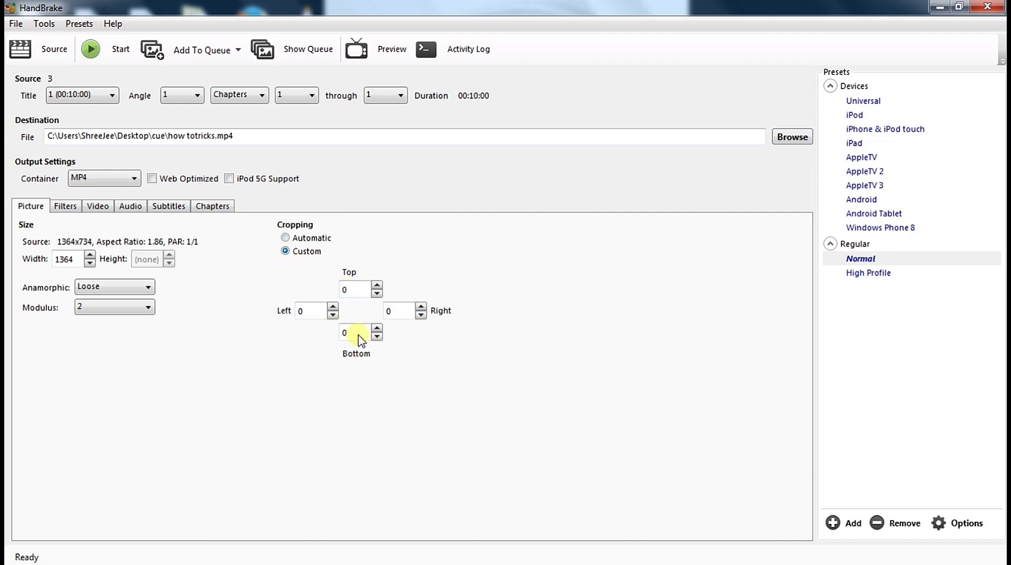
{"action": "left_click", "coordinate": [286, 239]}
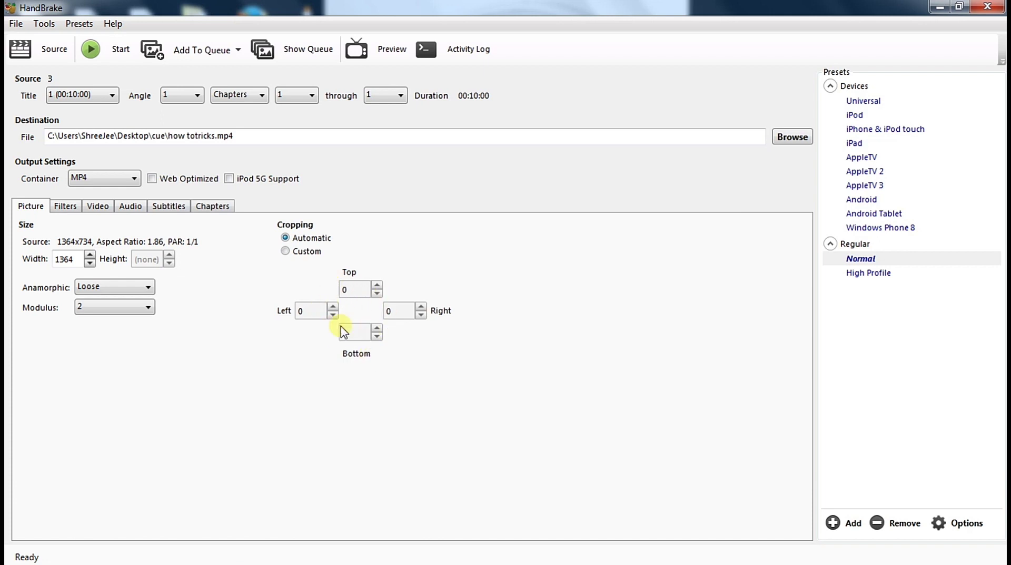
{"action": "left_click", "coordinate": [66, 207]}
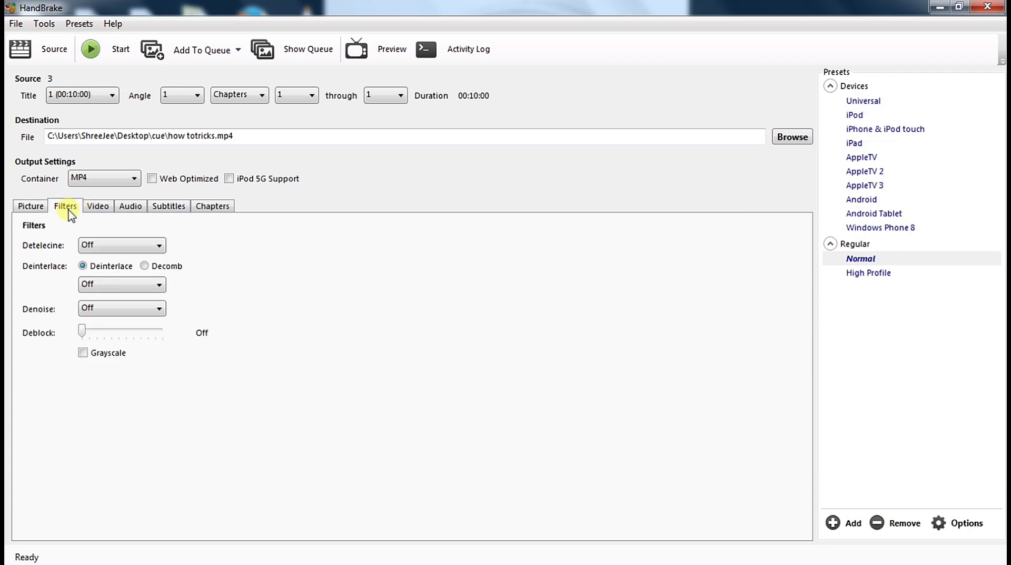
{"action": "left_click", "coordinate": [116, 246]}
{"action": "left_click", "coordinate": [119, 248]}
Review the available video codecs and select H.264 (x264) for the output video.
{"action": "left_click", "coordinate": [108, 209]}
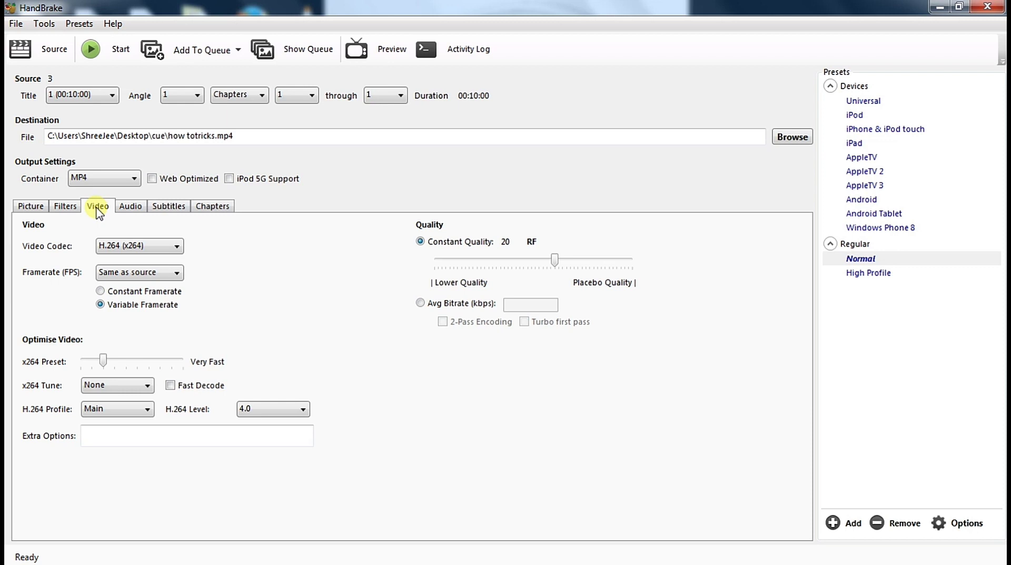
{"action": "left_click", "coordinate": [157, 248]}
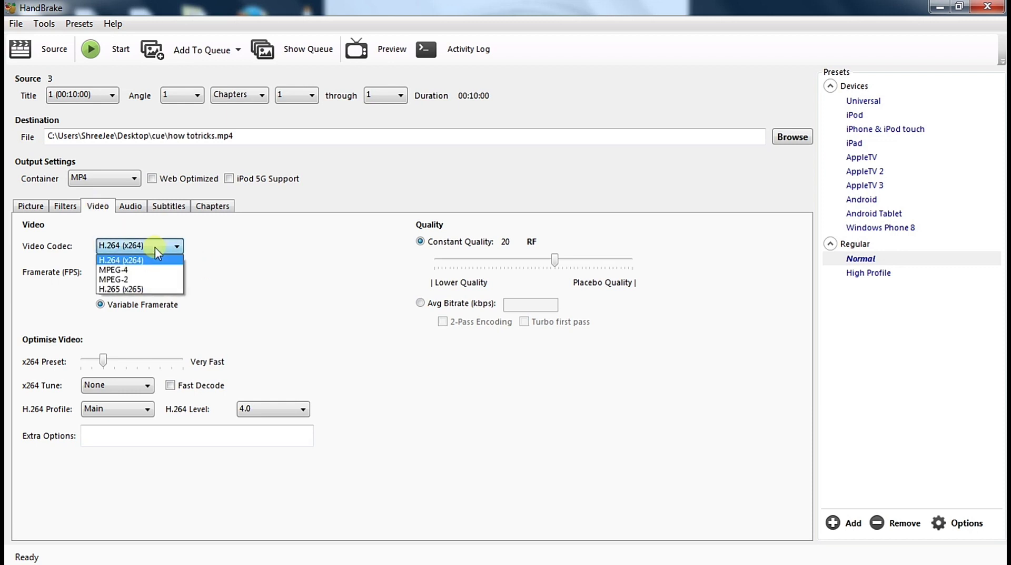
{"action": "left_click", "coordinate": [130, 261]}
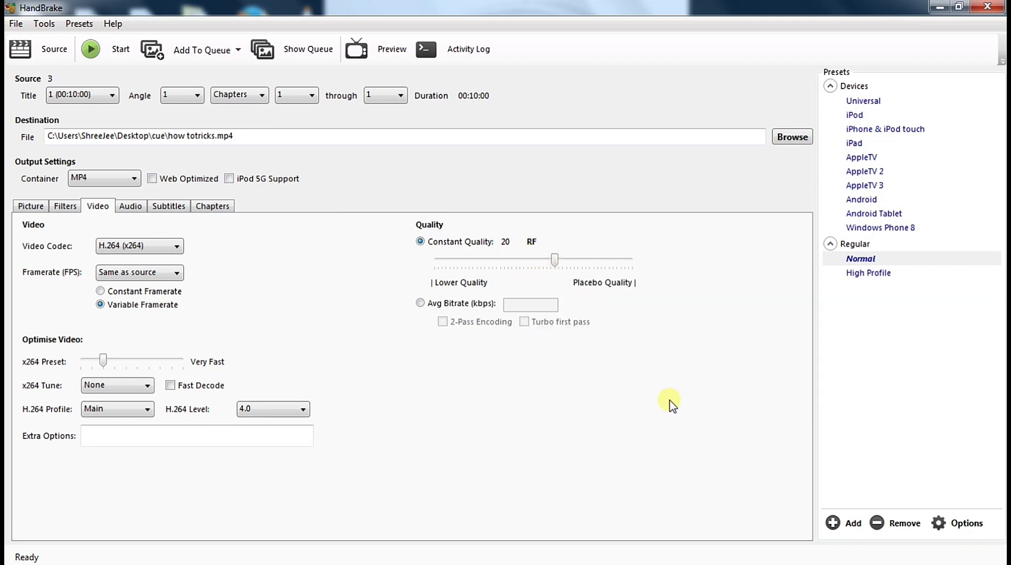
{"action": "mouse_move", "coordinate": [556, 266]}
Look over the source, codec and bitrate options of the audio track.
{"action": "left_click", "coordinate": [132, 207]}
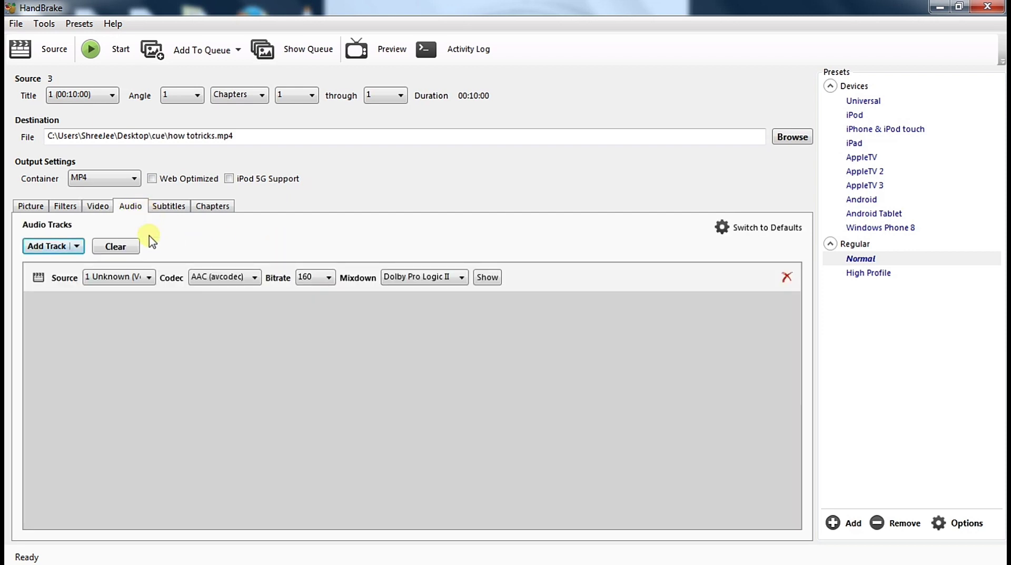
{"action": "left_click", "coordinate": [142, 277]}
{"action": "left_click", "coordinate": [141, 275]}
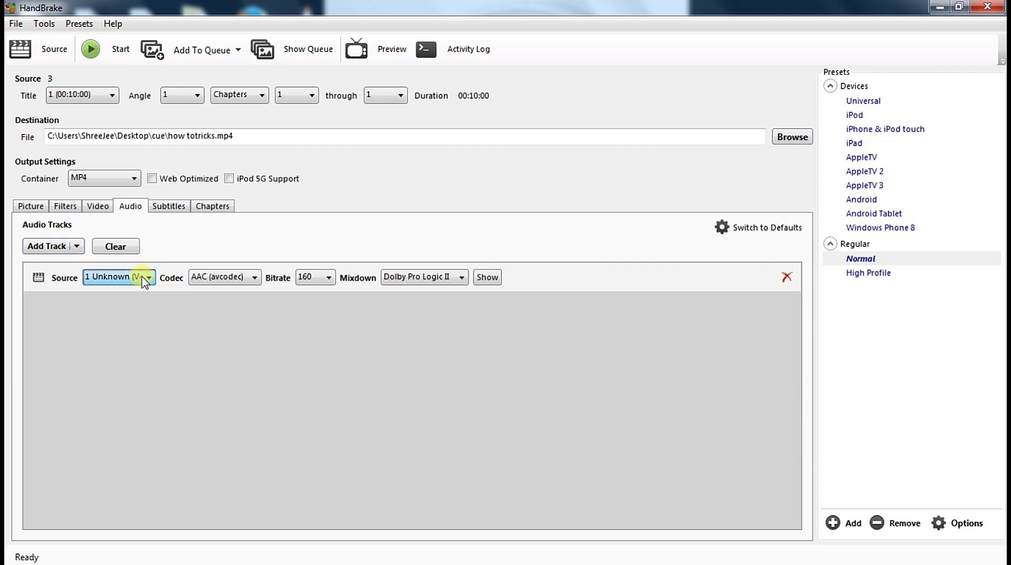
{"action": "left_click", "coordinate": [218, 279]}
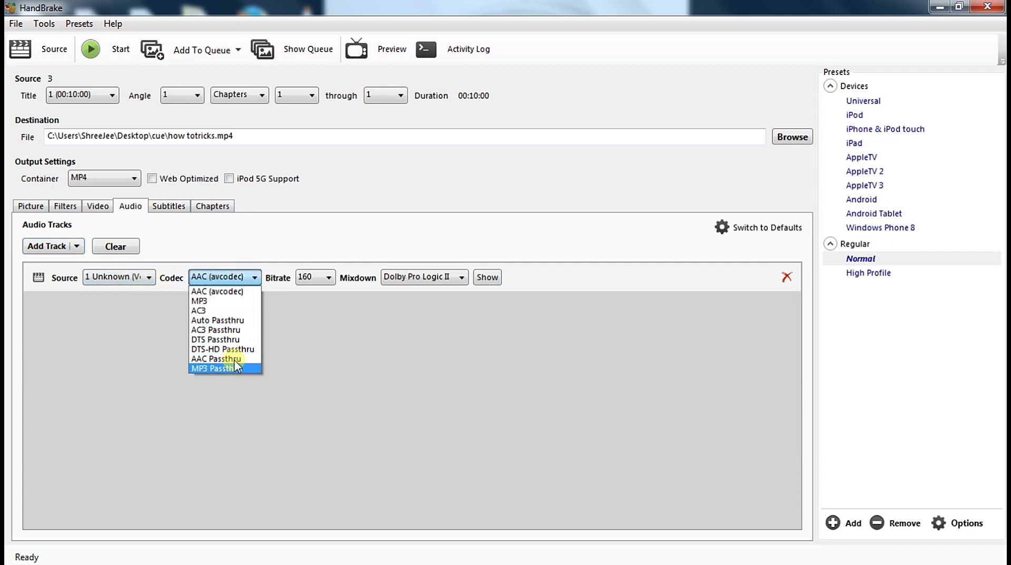
{"action": "left_click", "coordinate": [316, 277]}
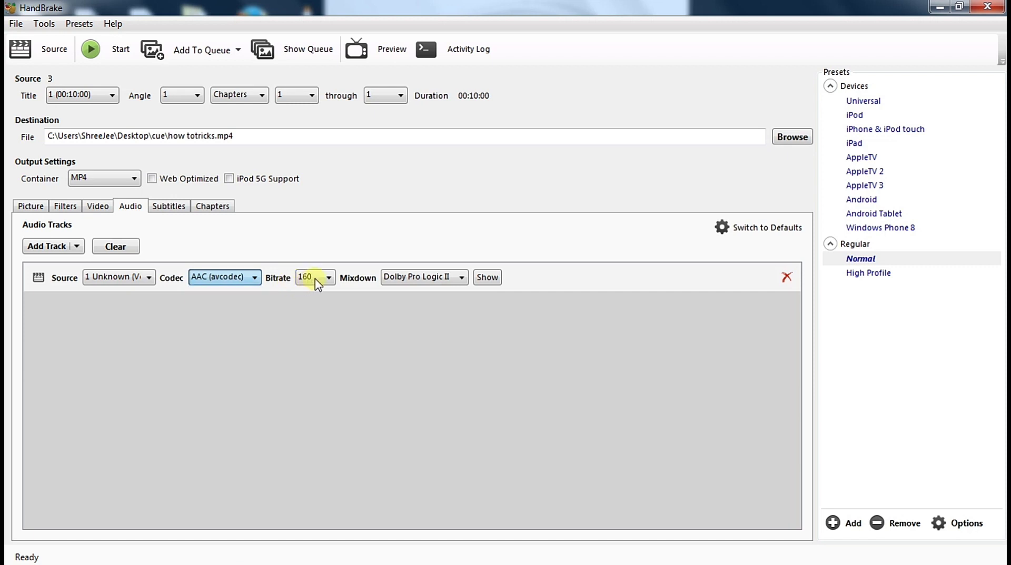
{"action": "left_click", "coordinate": [318, 280]}
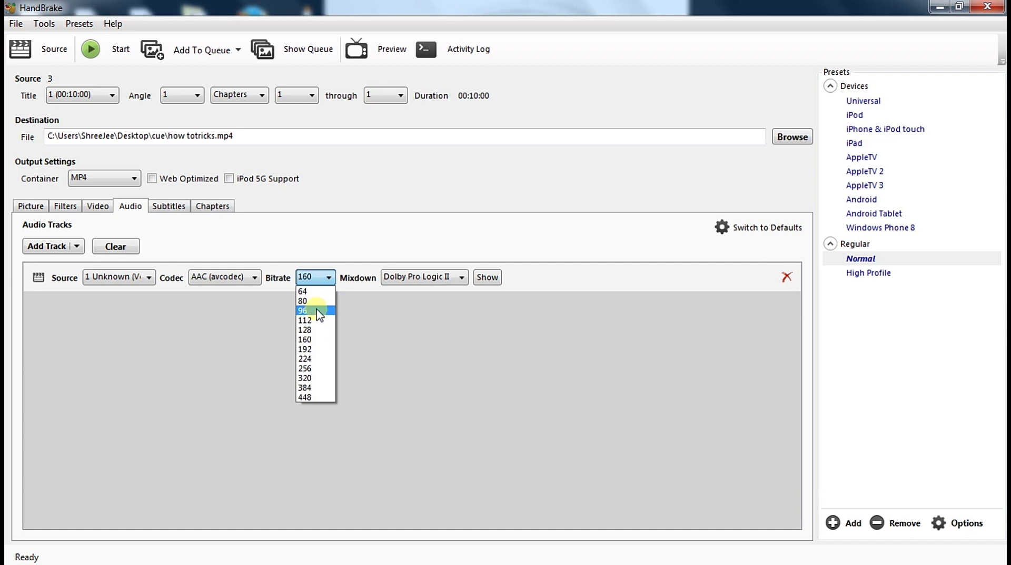
Try a bitrate of 128 for the audio track and return it to 160.
{"action": "left_click", "coordinate": [307, 281]}
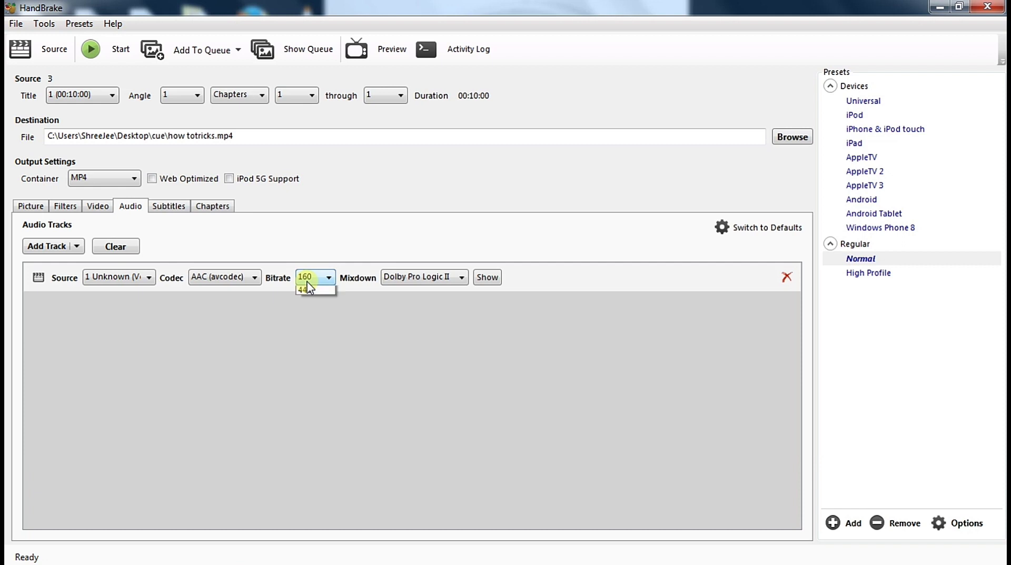
{"action": "left_click", "coordinate": [309, 286]}
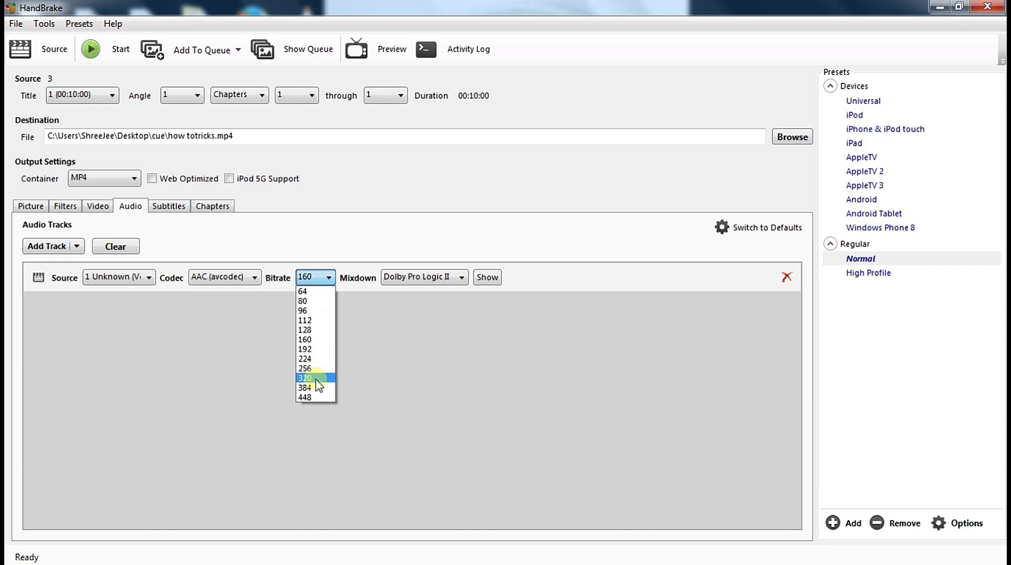
{"action": "left_click", "coordinate": [305, 330]}
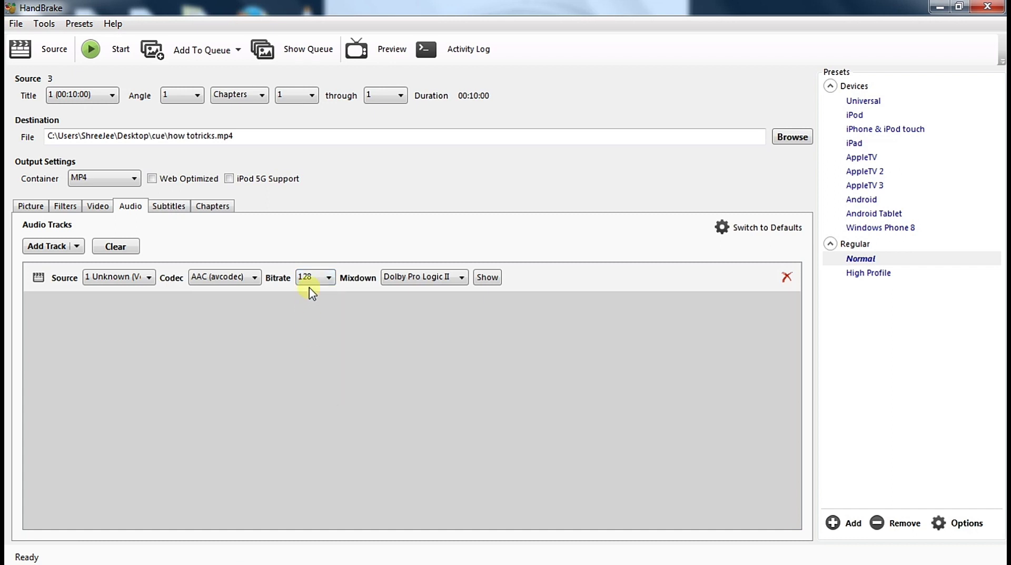
{"action": "left_click", "coordinate": [311, 279]}
{"action": "left_click", "coordinate": [322, 340]}
Look over the subtitle track and chapter marker settings, and return to the picture settings.
{"action": "left_click", "coordinate": [167, 212]}
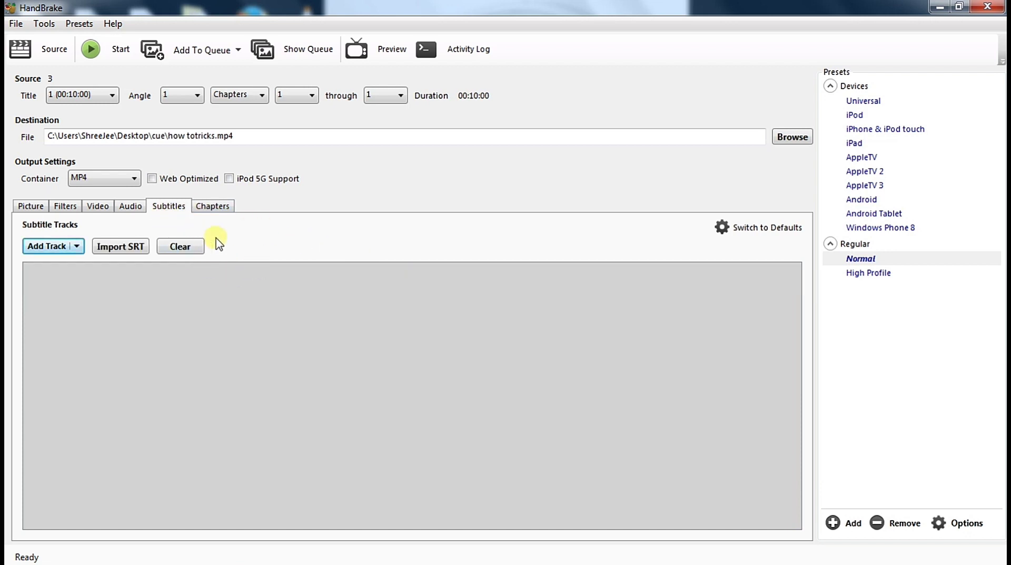
{"action": "left_click", "coordinate": [224, 210]}
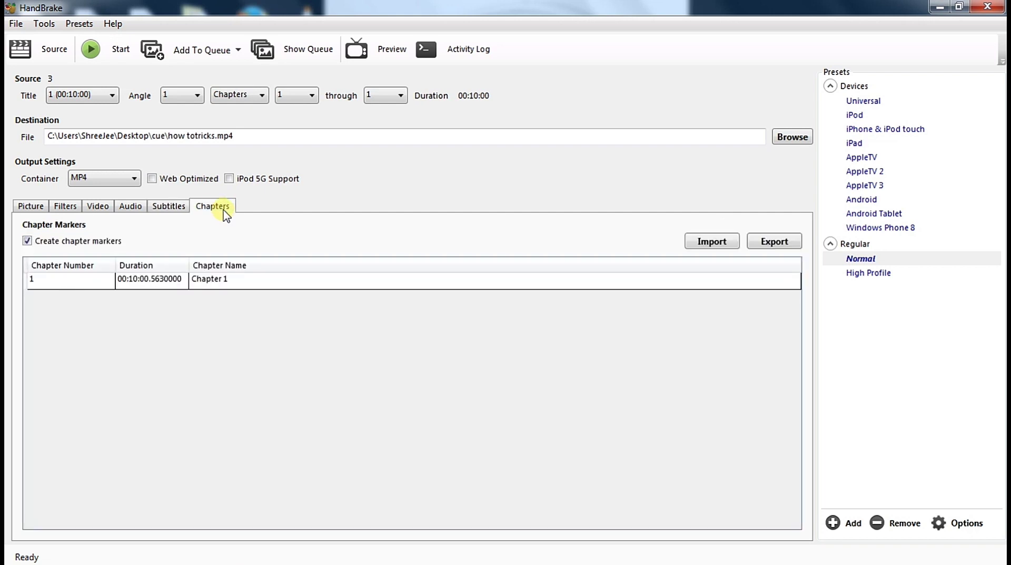
{"action": "left_click", "coordinate": [170, 207]}
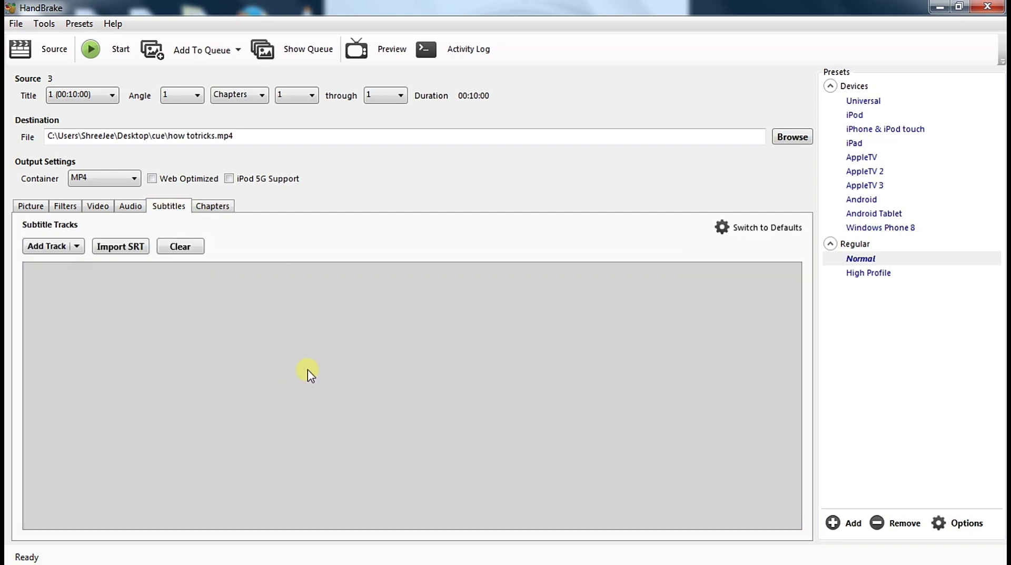
{"action": "left_click", "coordinate": [31, 207]}
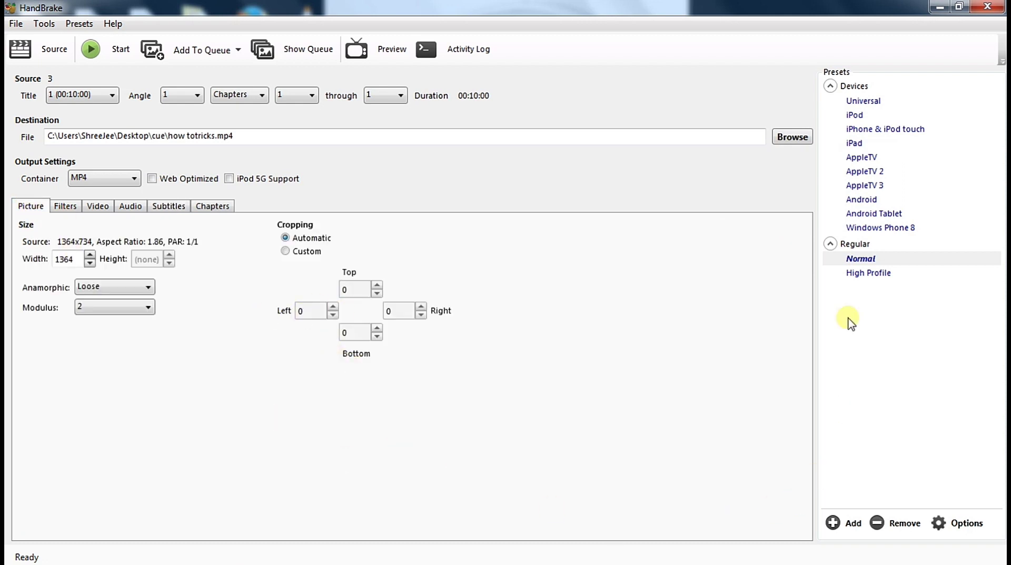
Add a user preset named "how" with a Custom maximum picture size of 1364 x 734.
{"action": "left_click", "coordinate": [849, 522]}
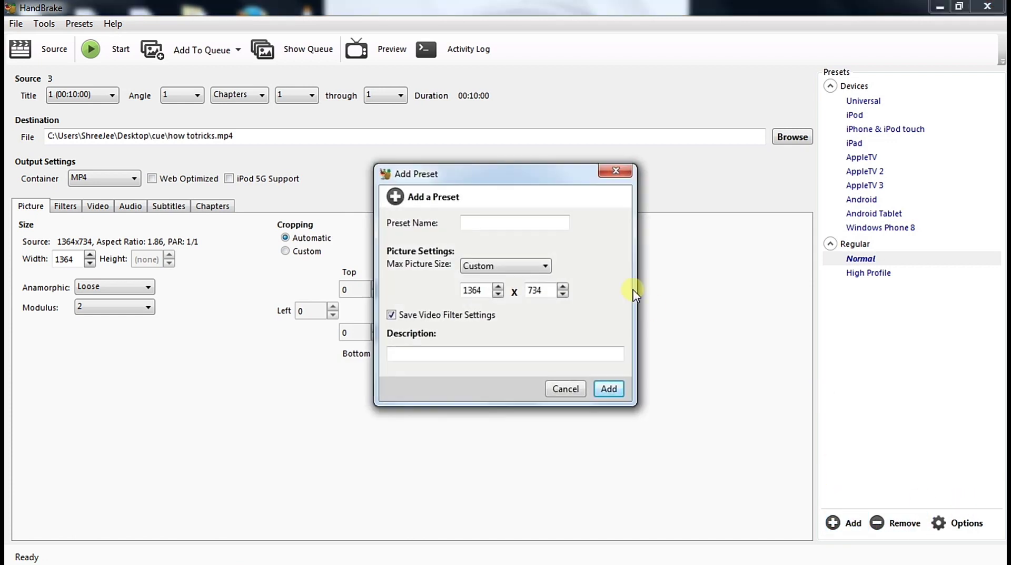
{"action": "left_click", "coordinate": [495, 226]}
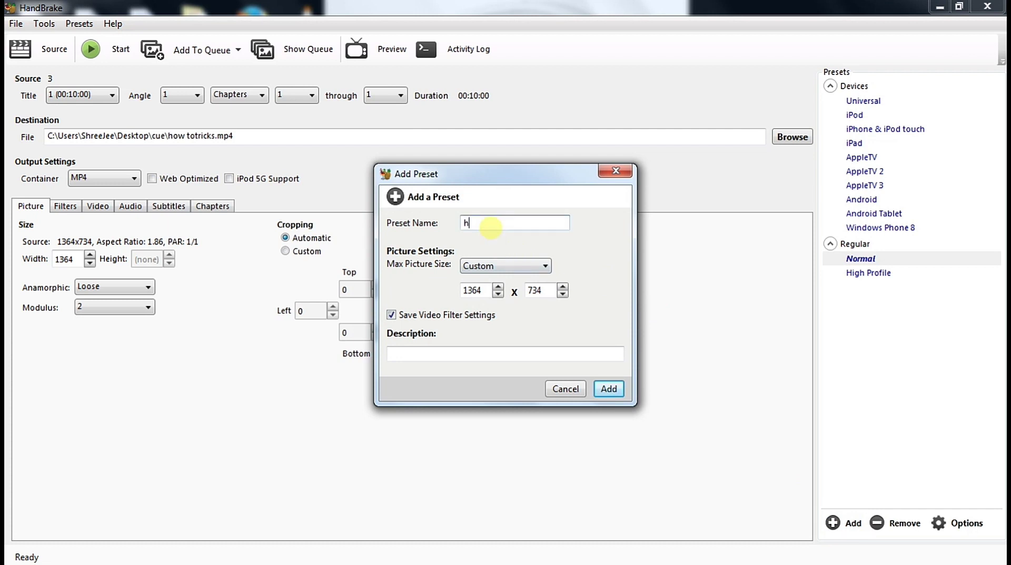
{"action": "type", "text": "how"}
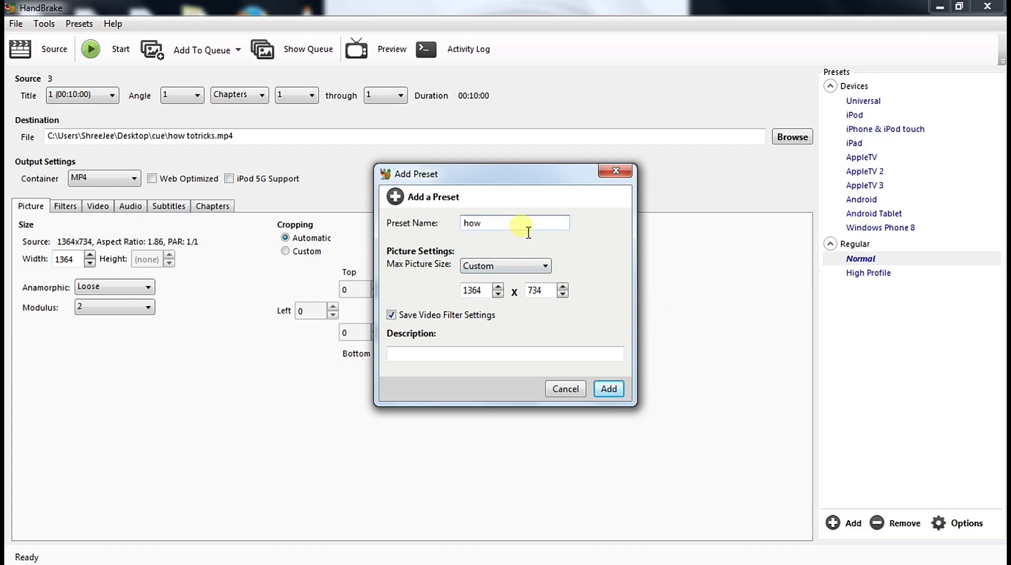
{"action": "left_click", "coordinate": [490, 266]}
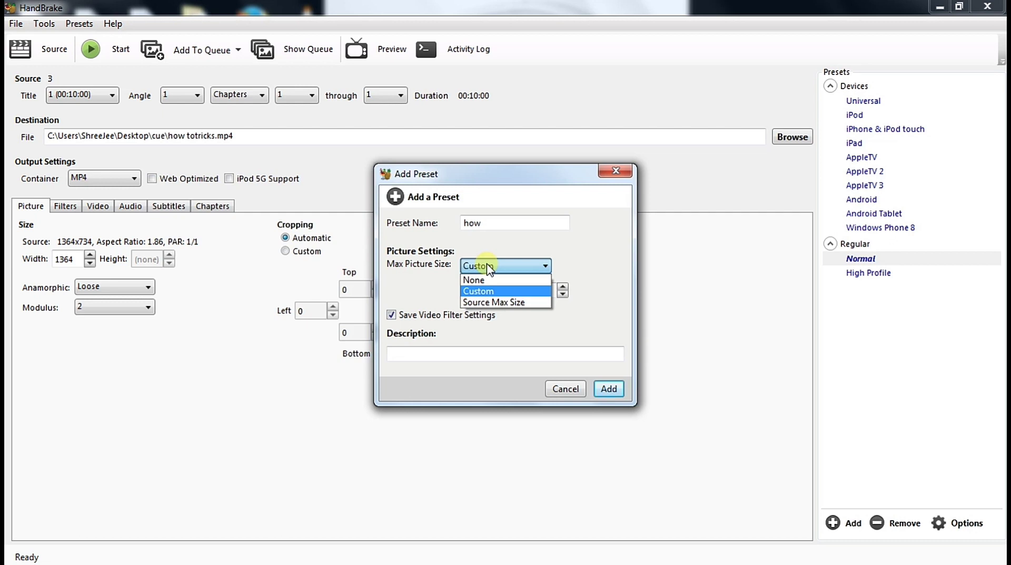
{"action": "left_click", "coordinate": [493, 259]}
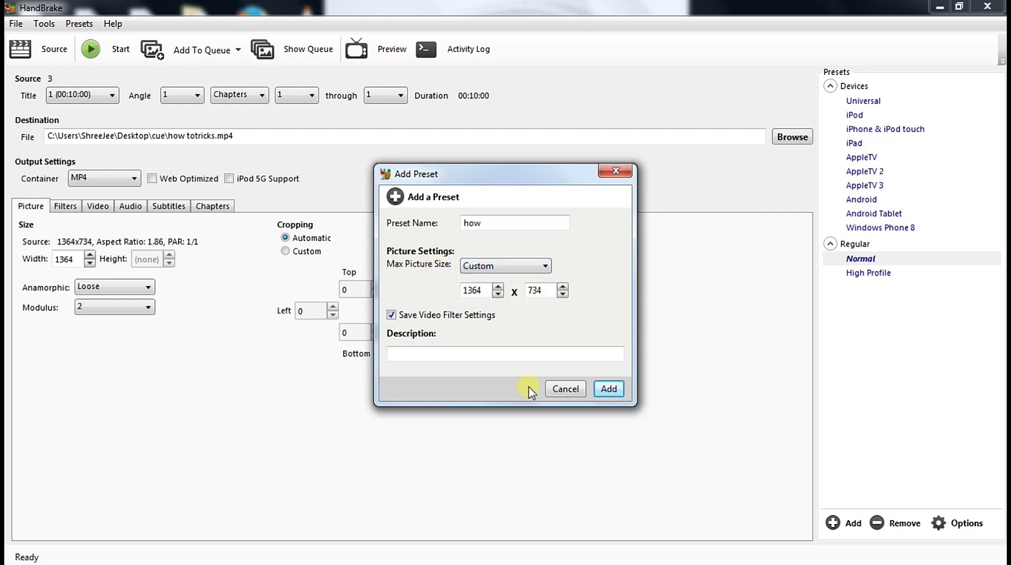
{"action": "left_click", "coordinate": [609, 389]}
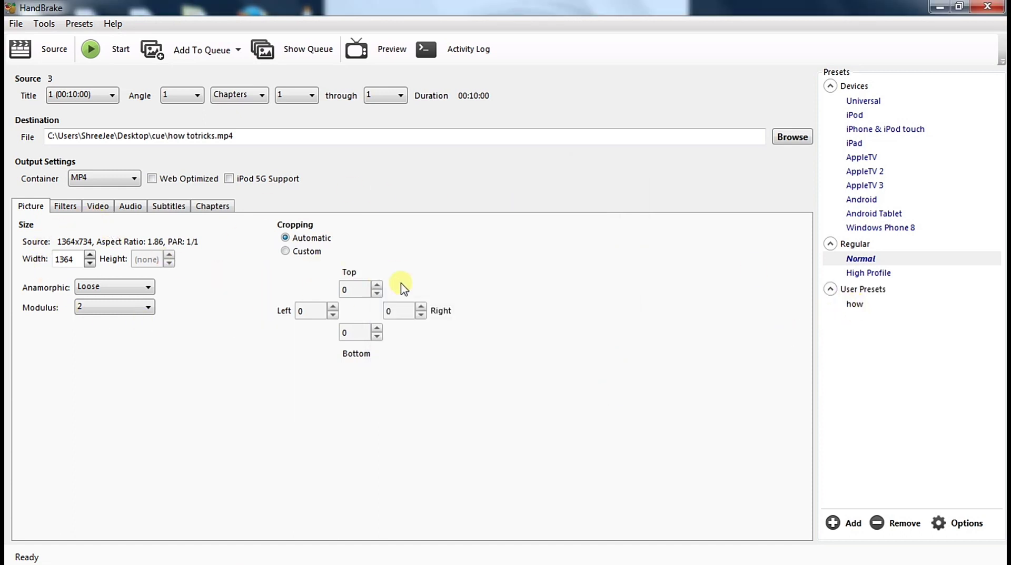
Try the "how" user preset and switch back to the Normal preset.
{"action": "left_click", "coordinate": [858, 306]}
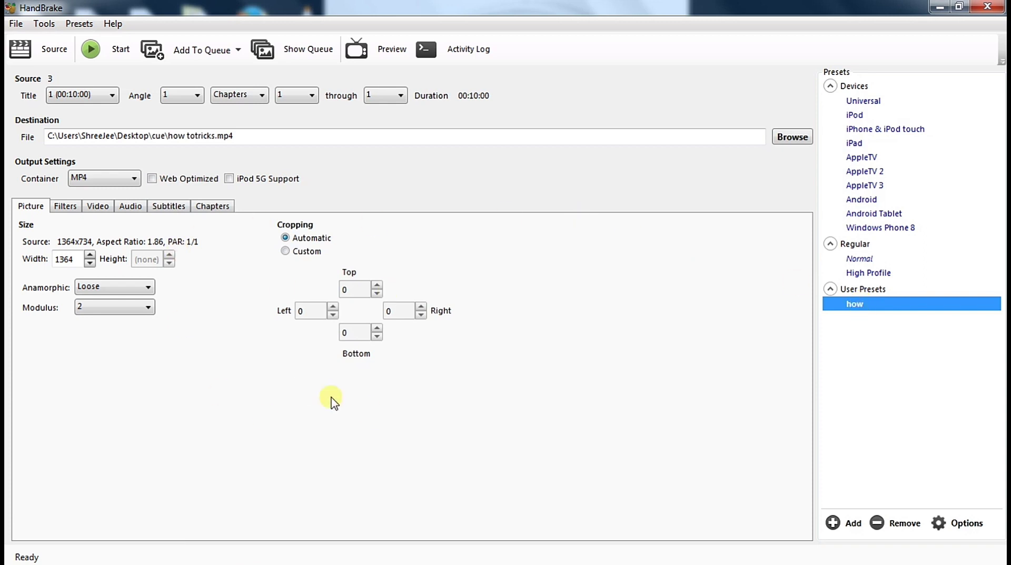
{"action": "left_click", "coordinate": [864, 260]}
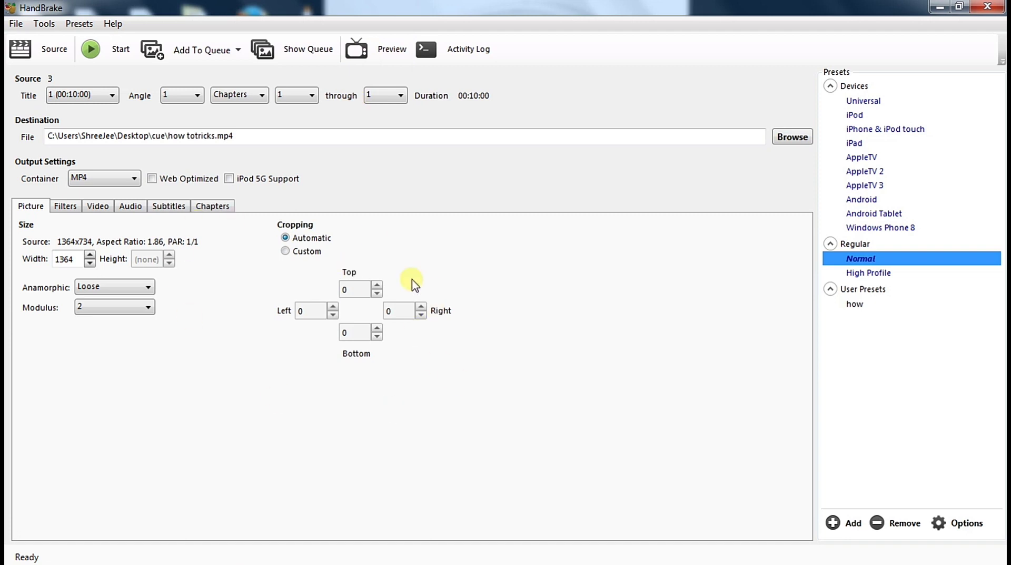
Create and play a video preview with a duration of 5, and close the player and the preview window.
{"action": "left_click", "coordinate": [368, 54]}
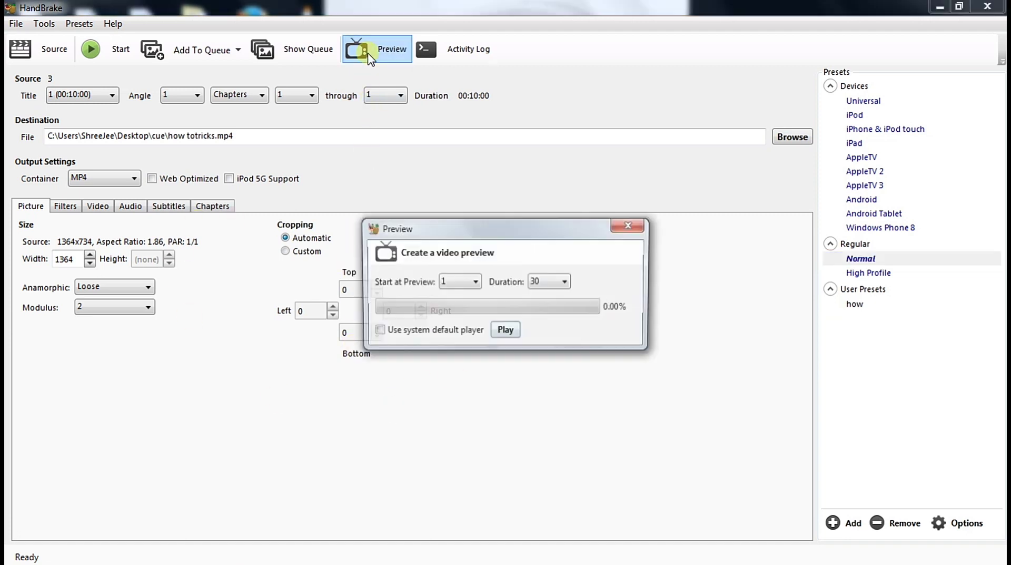
{"action": "left_click", "coordinate": [548, 283]}
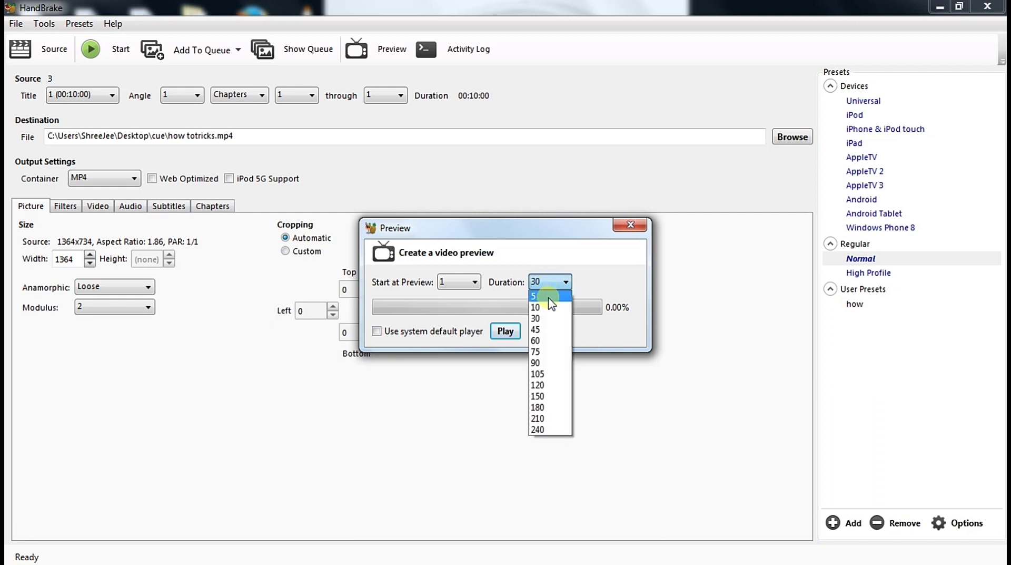
{"action": "left_click", "coordinate": [548, 297]}
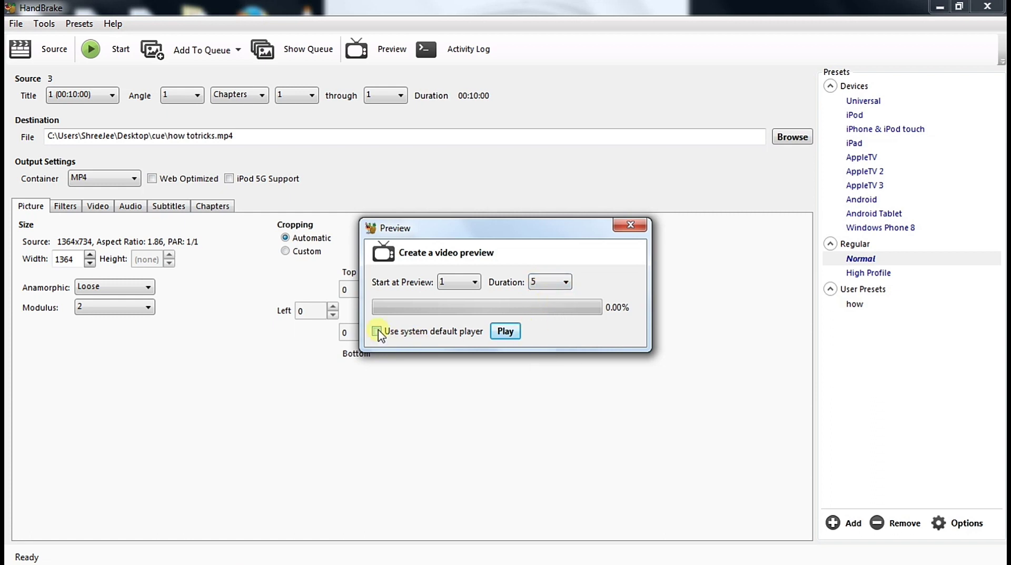
{"action": "left_click", "coordinate": [509, 333]}
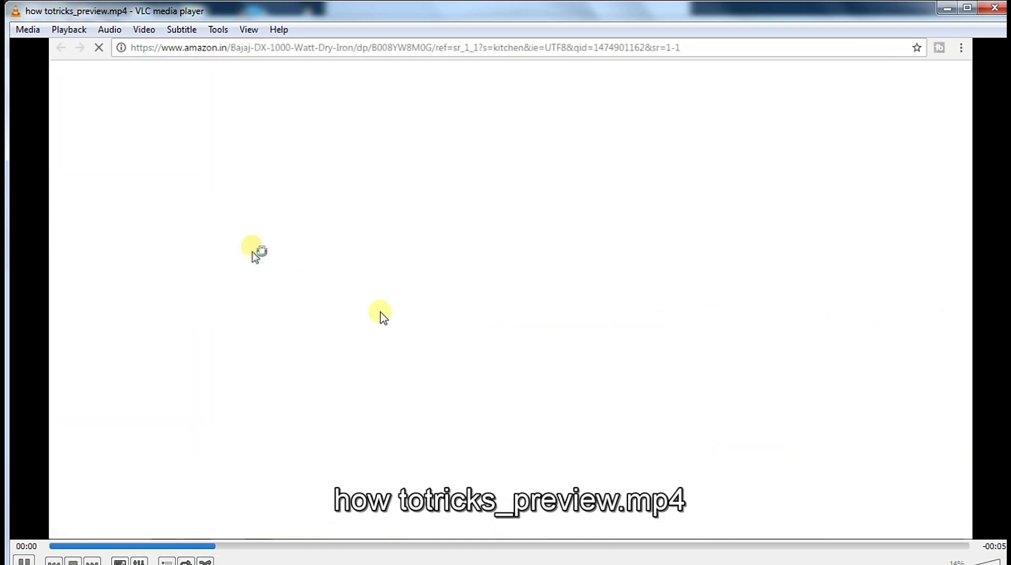
{"action": "double_click", "coordinate": [354, 316]}
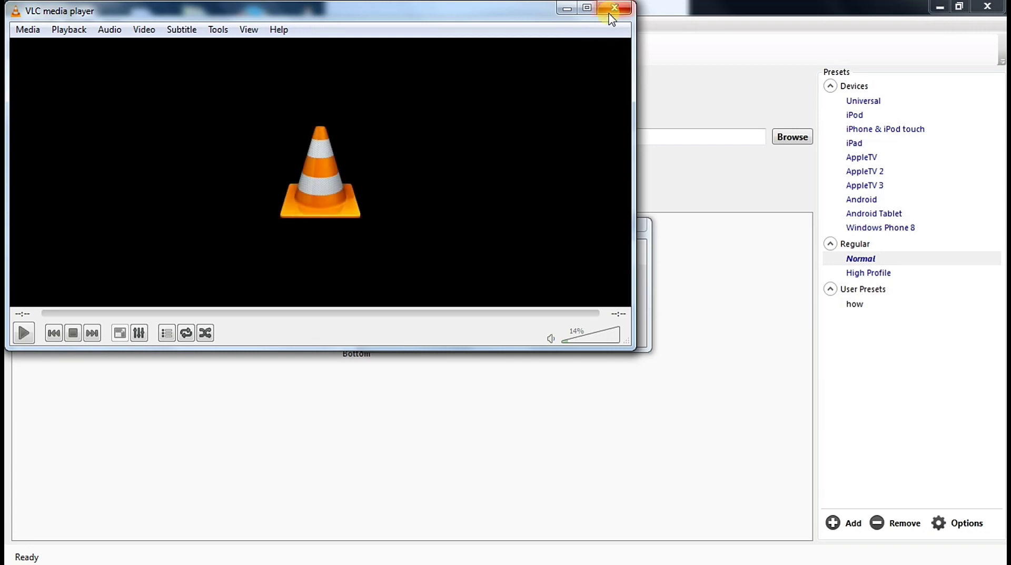
{"action": "left_click", "coordinate": [610, 12]}
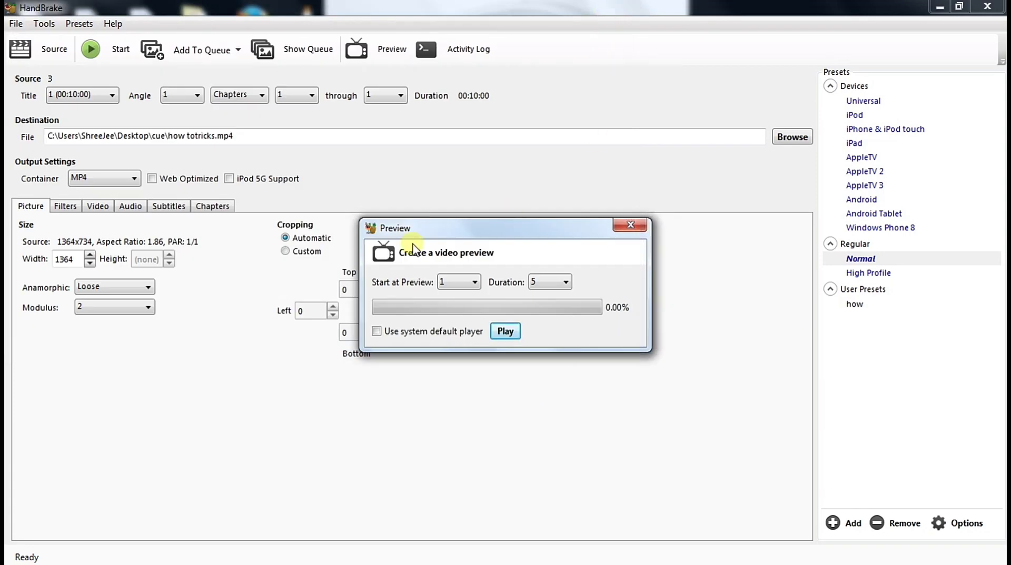
{"action": "left_click", "coordinate": [630, 225]}
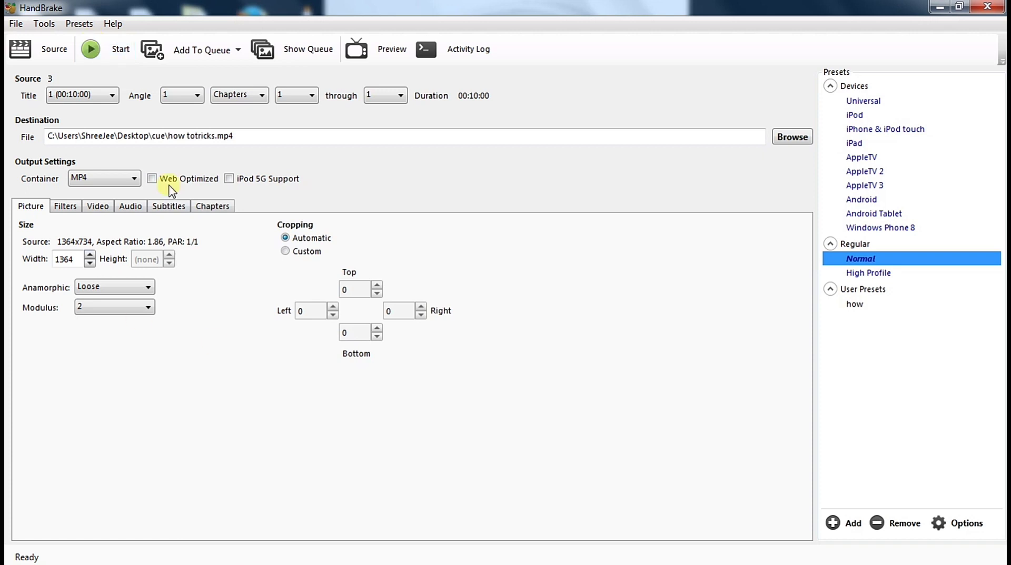
Start encoding the video to the "how totricks.mp4" destination with the Normal preset.
{"action": "left_click", "coordinate": [111, 53]}
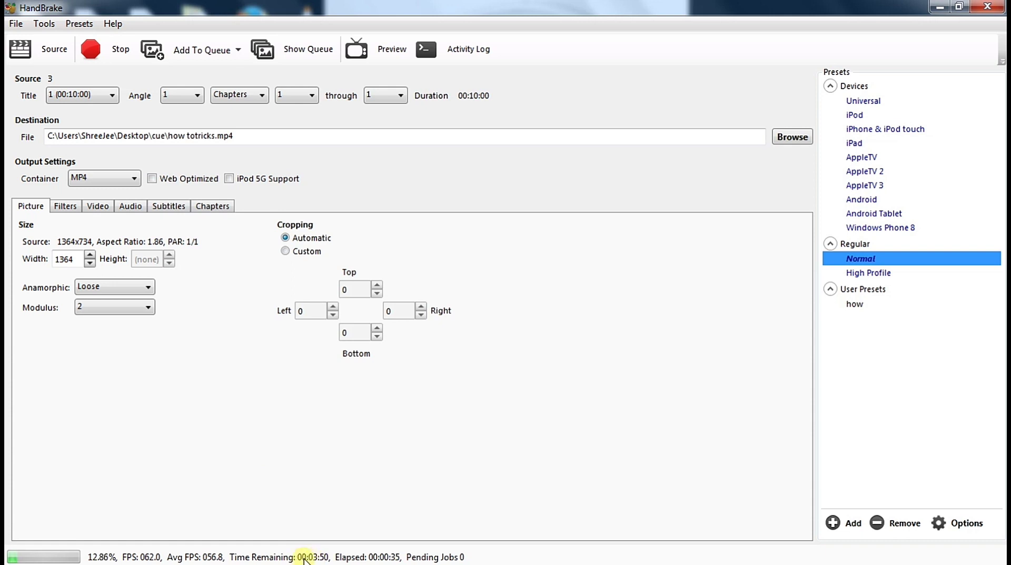
{"action": "mouse_move", "coordinate": [990, 560]}
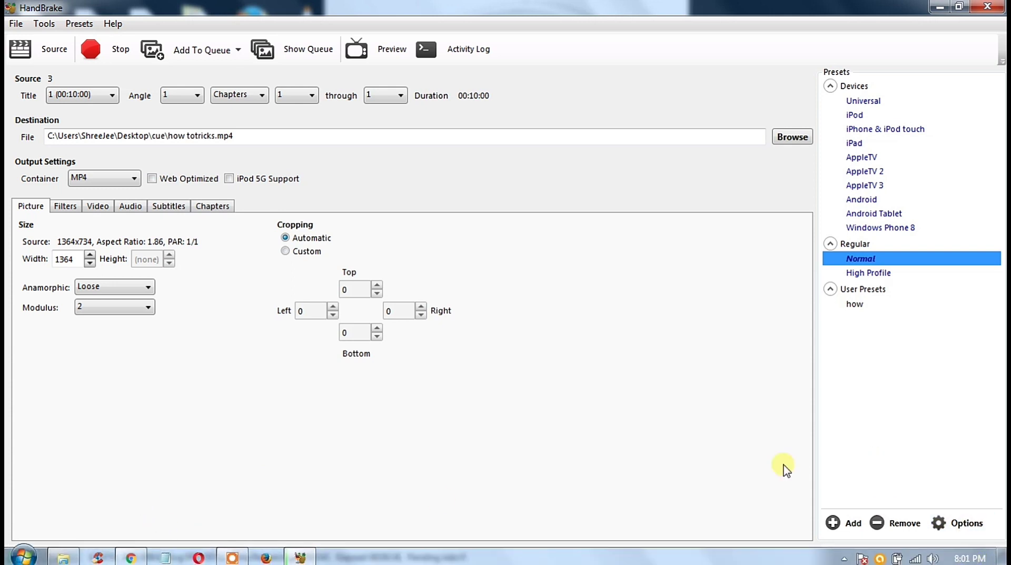
Wait for the encoding to finish, and open the cue folder on the desktop.
{"action": "mouse_move", "coordinate": [958, 563]}
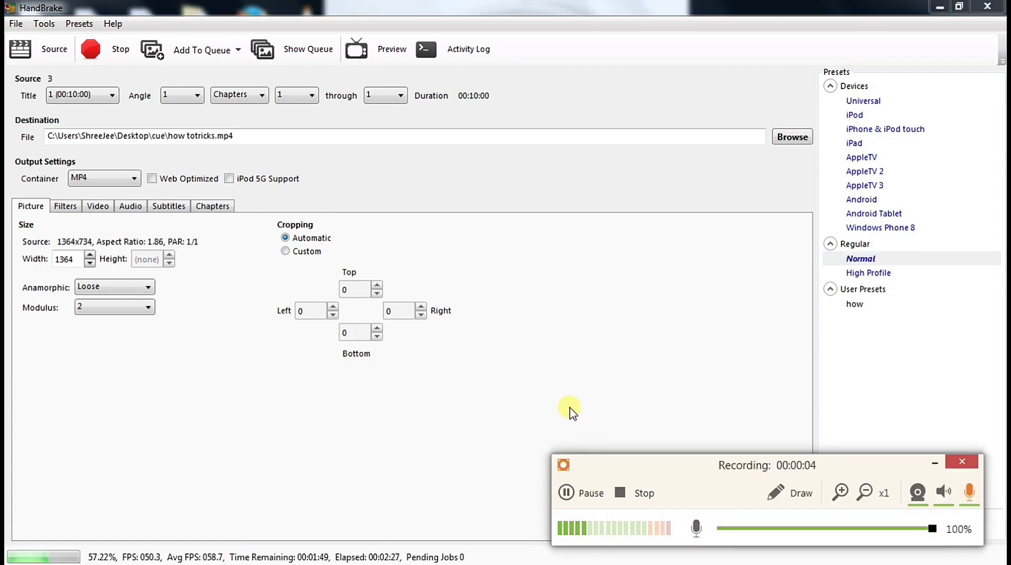
{"action": "left_click", "coordinate": [935, 462]}
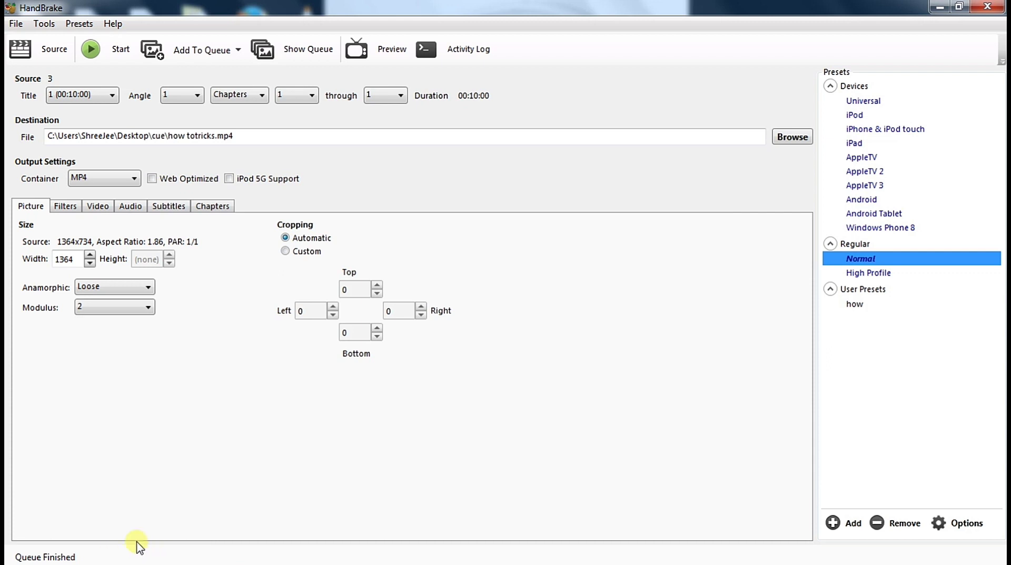
{"action": "mouse_move", "coordinate": [986, 561]}
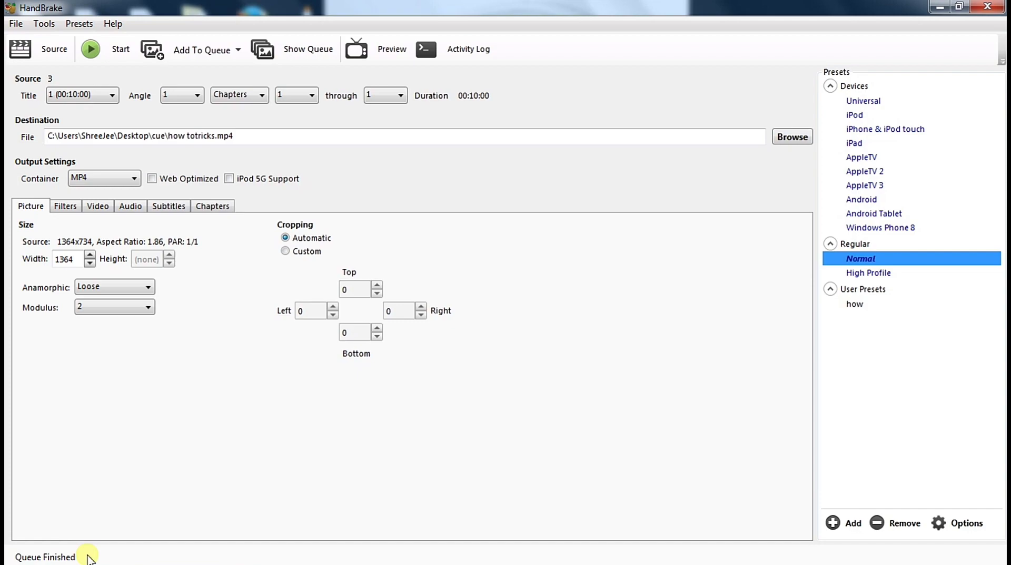
{"action": "left_click", "coordinate": [937, 7]}
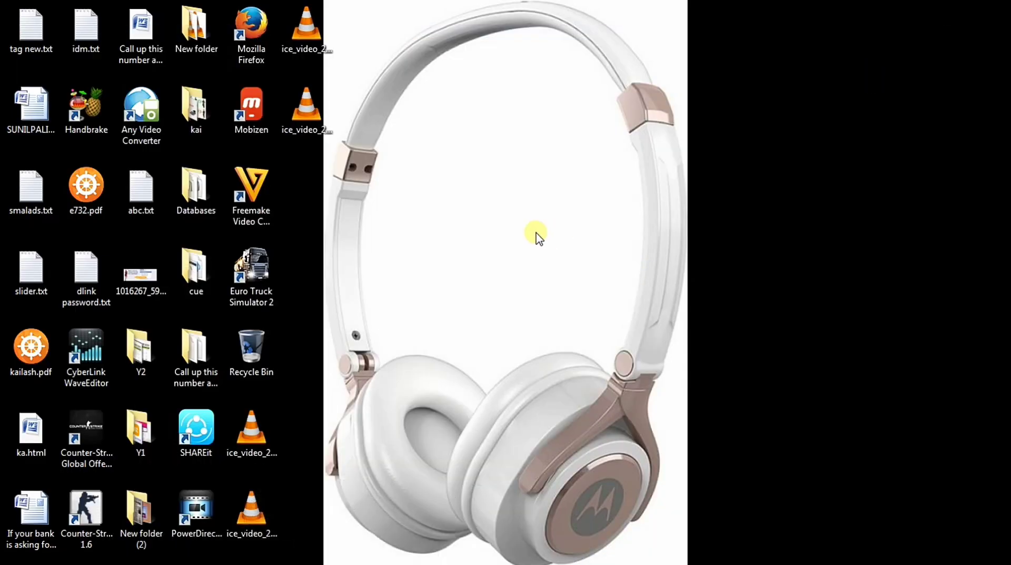
{"action": "double_click", "coordinate": [204, 267]}
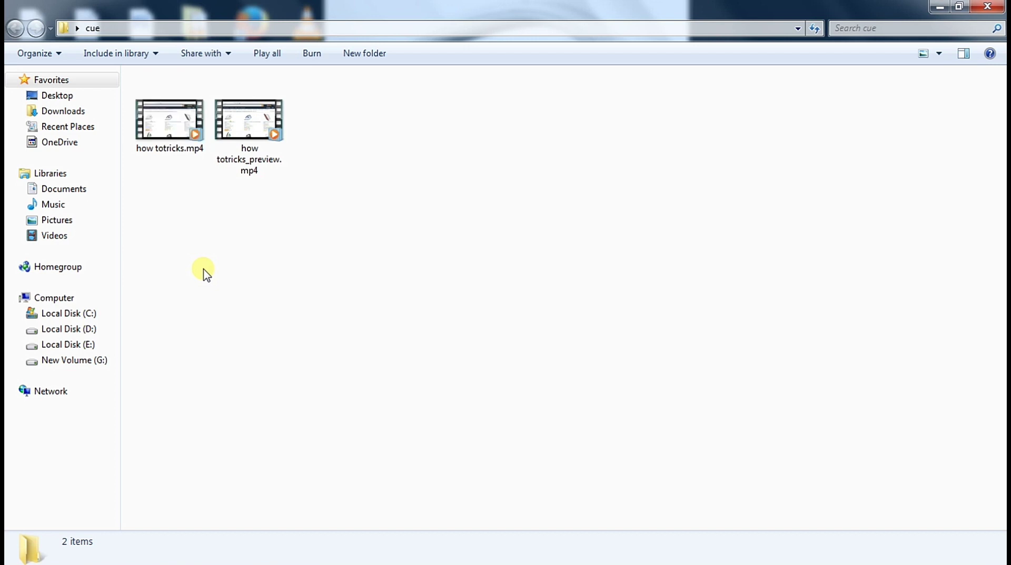
Permanently delete the preview file "how totricks_preview.mp4" from the cue folder.
{"action": "left_click", "coordinate": [251, 121]}
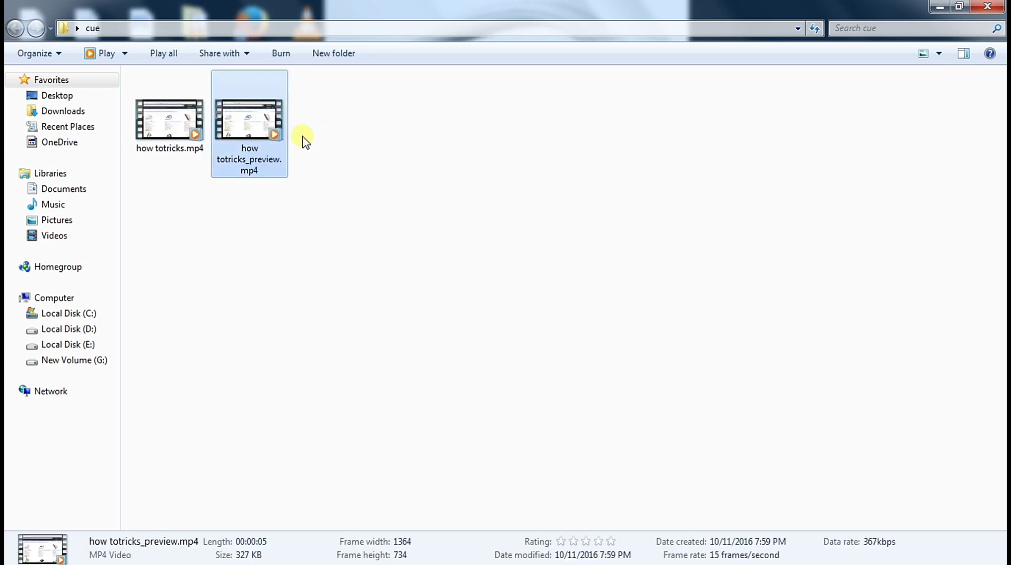
{"action": "left_click", "coordinate": [176, 108]}
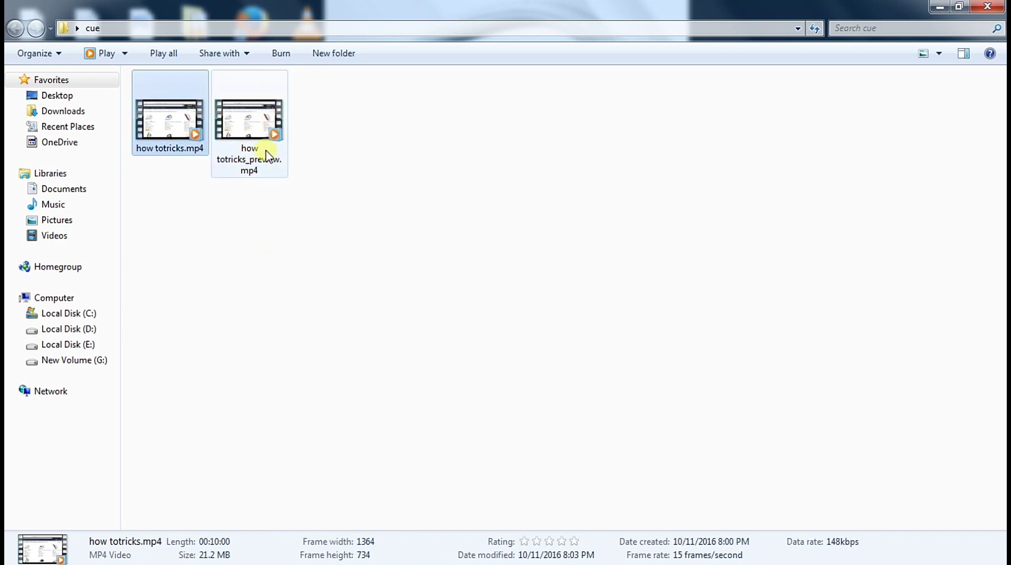
{"action": "left_click", "coordinate": [258, 121]}
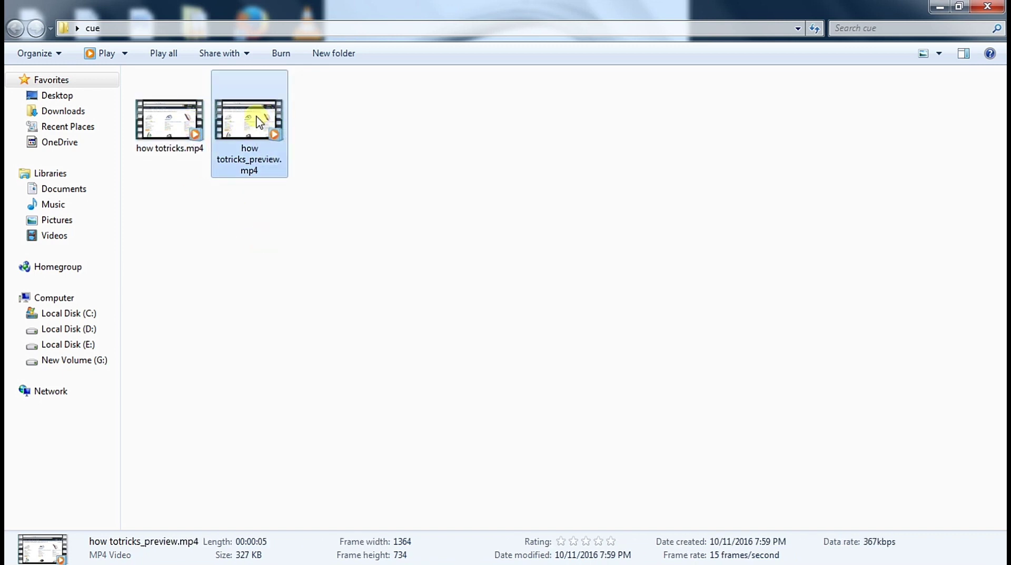
{"action": "key", "text": "shift+Delete"}
{"action": "key", "text": "Return"}
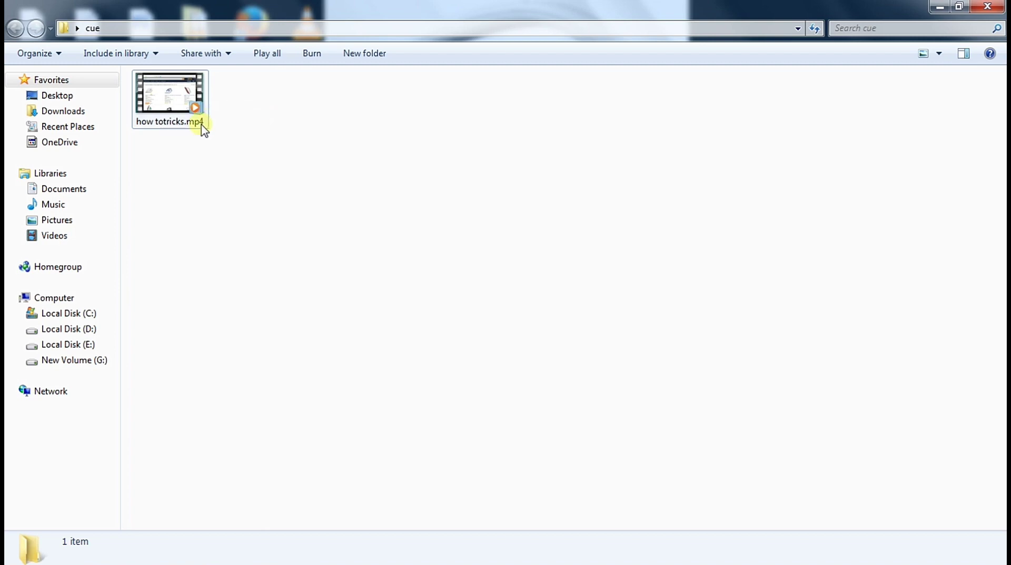
Check the file size of "how totricks.mp4" in its properties and close them.
{"action": "left_click", "coordinate": [170, 111]}
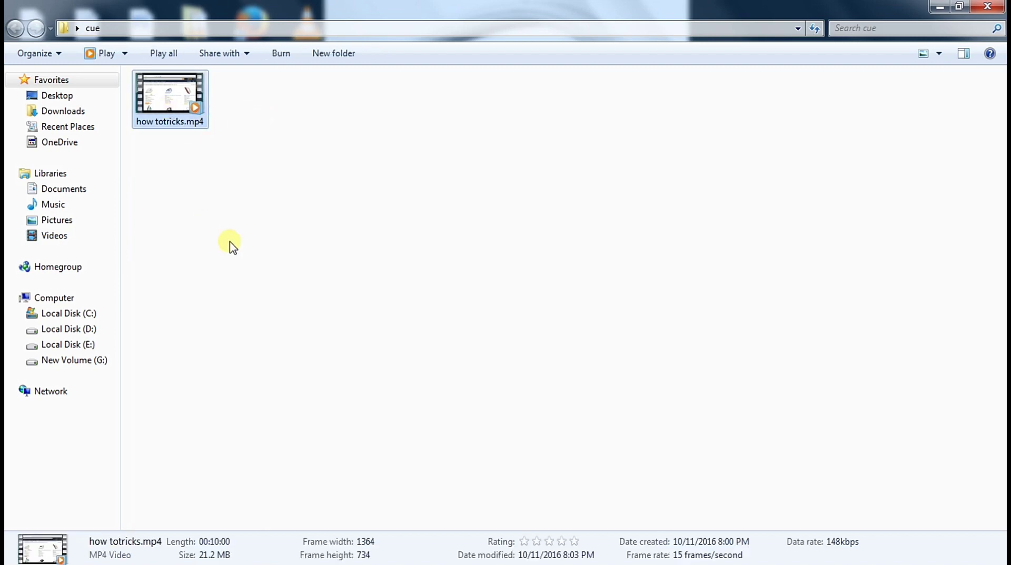
{"action": "right_click", "coordinate": [163, 95]}
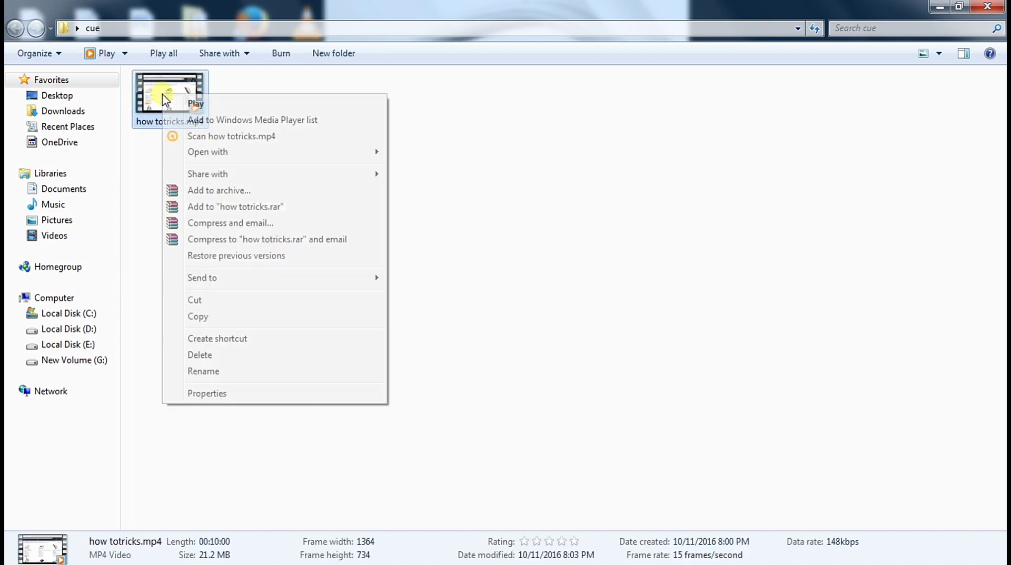
{"action": "left_click", "coordinate": [241, 396]}
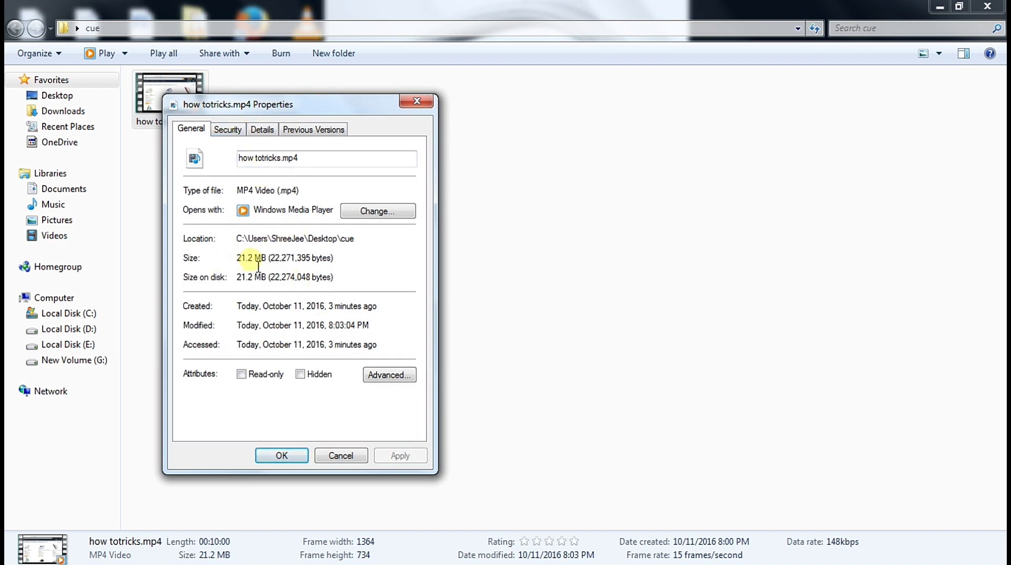
{"action": "left_click", "coordinate": [416, 101]}
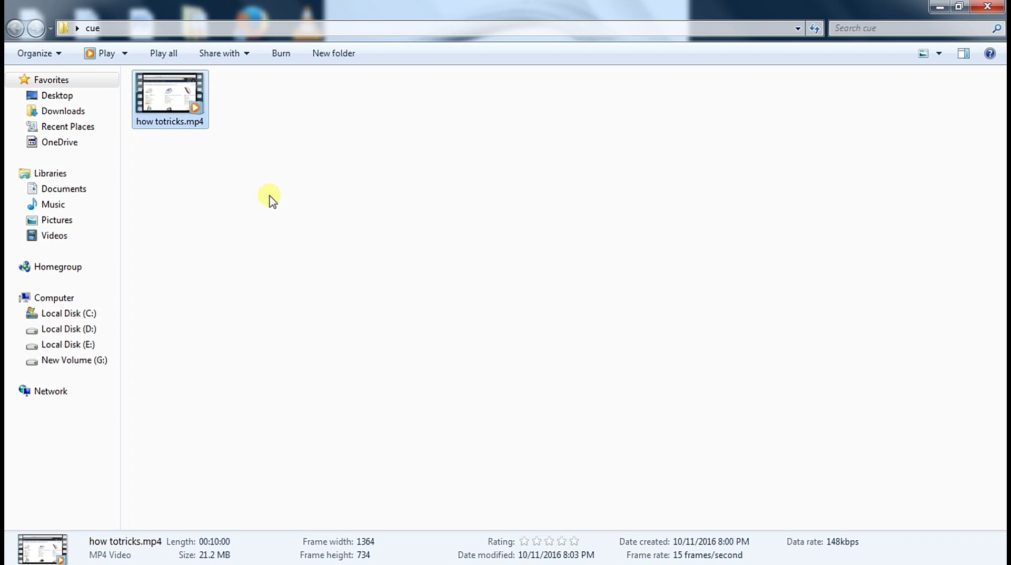
Play "how totricks.mp4" full screen in VLC media player at 20% volume, then pause it and leave full screen.
{"action": "right_click", "coordinate": [165, 103]}
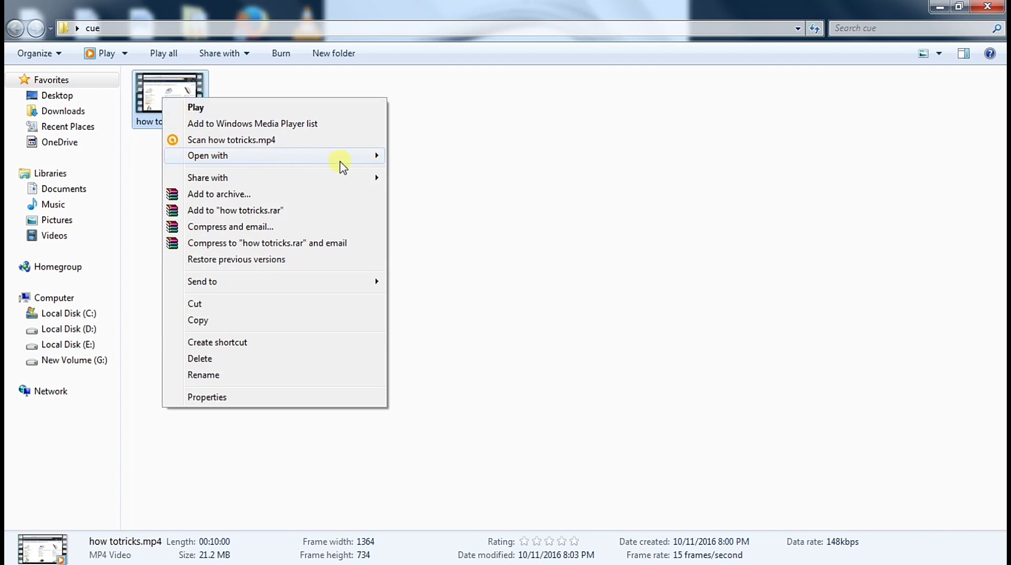
{"action": "mouse_move", "coordinate": [378, 156]}
{"action": "left_click", "coordinate": [422, 174]}
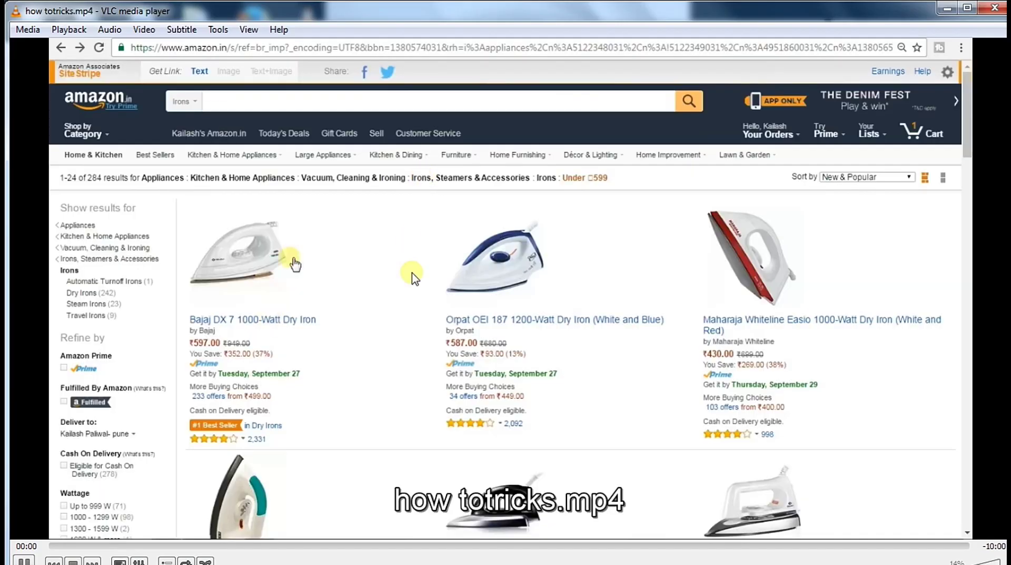
{"action": "double_click", "coordinate": [413, 276]}
{"action": "scroll", "coordinate": [403, 357], "scroll_direction": "up", "scroll_amount": 7}
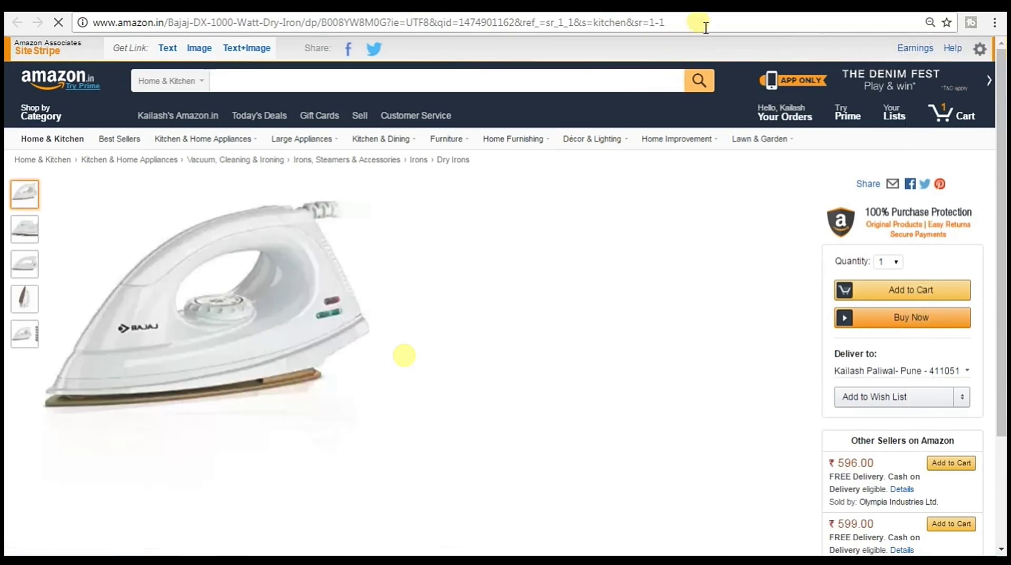
{"action": "scroll", "coordinate": [404, 357], "scroll_direction": "down", "scroll_amount": 4}
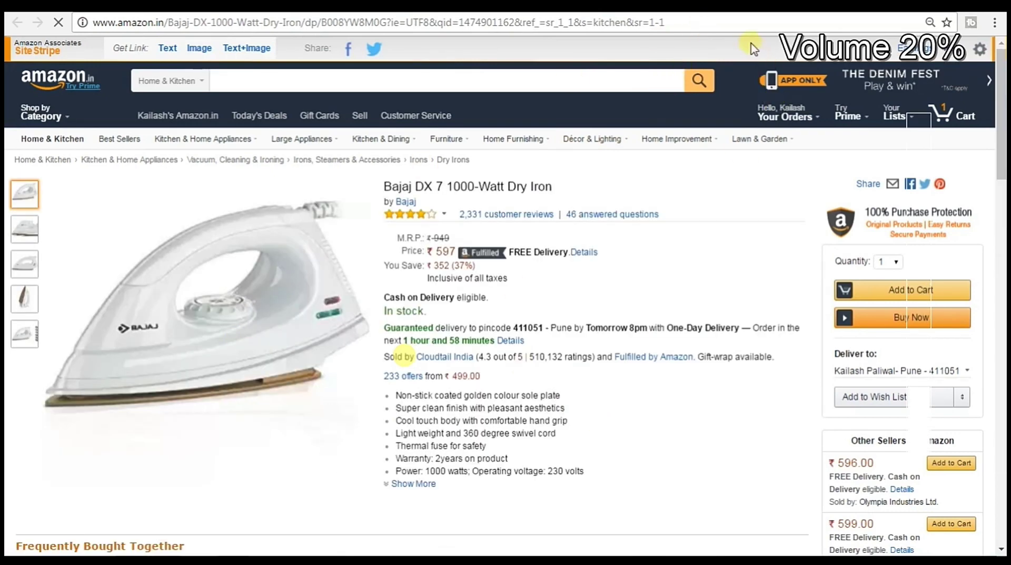
{"action": "left_click", "coordinate": [676, 23]}
{"action": "left_click", "coordinate": [690, 25]}
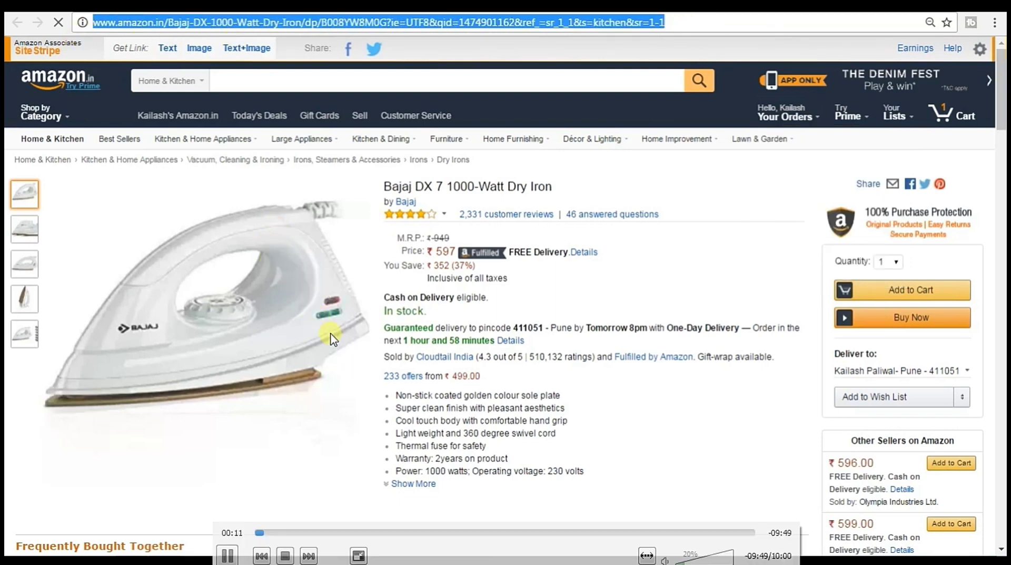
{"action": "key", "text": "space"}
{"action": "key", "text": "Escape"}
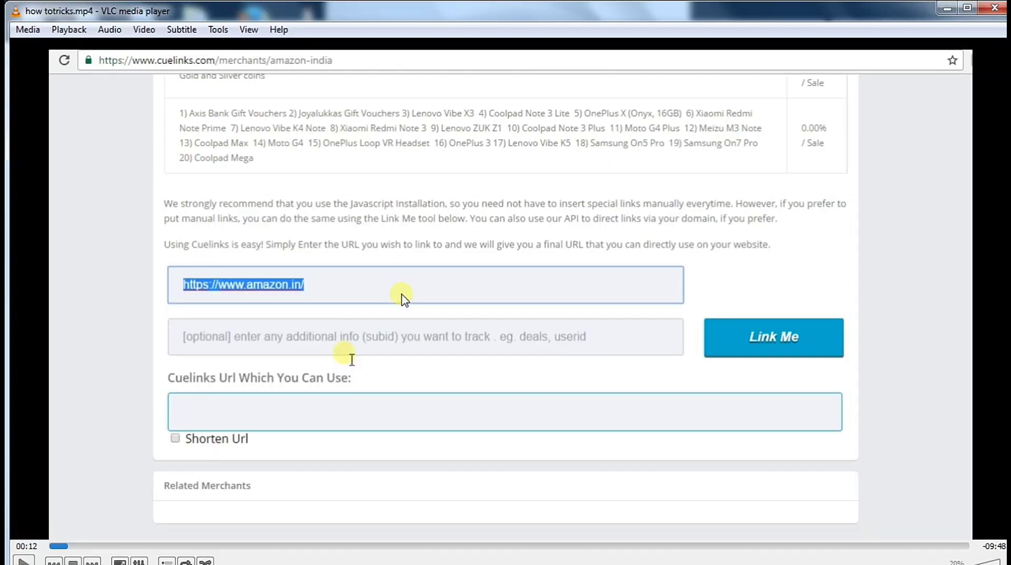
Shrink the VLC player window and minimize the cue folder to uncover the desktop.
{"action": "left_click", "coordinate": [969, 8]}
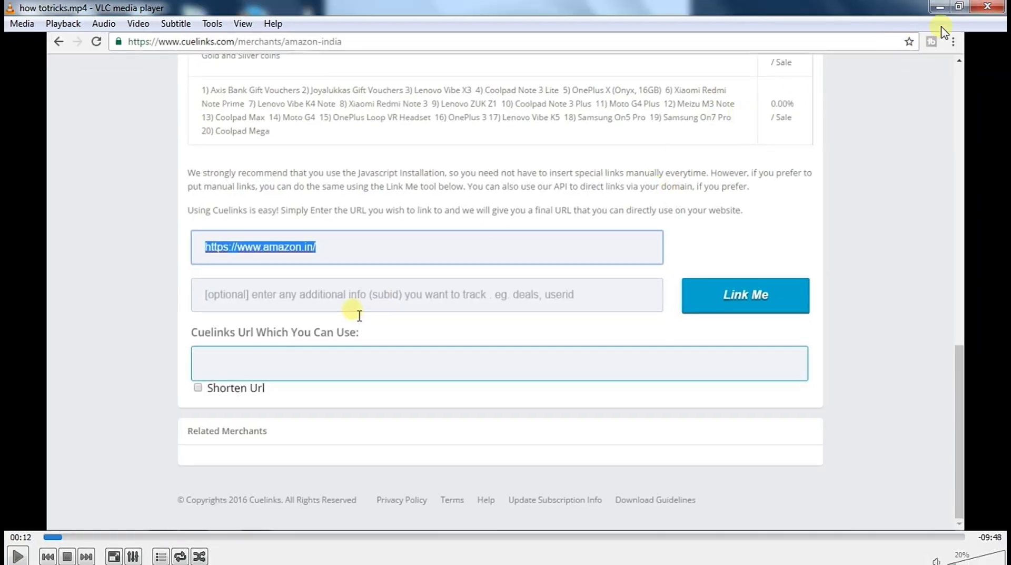
{"action": "left_click", "coordinate": [965, 7]}
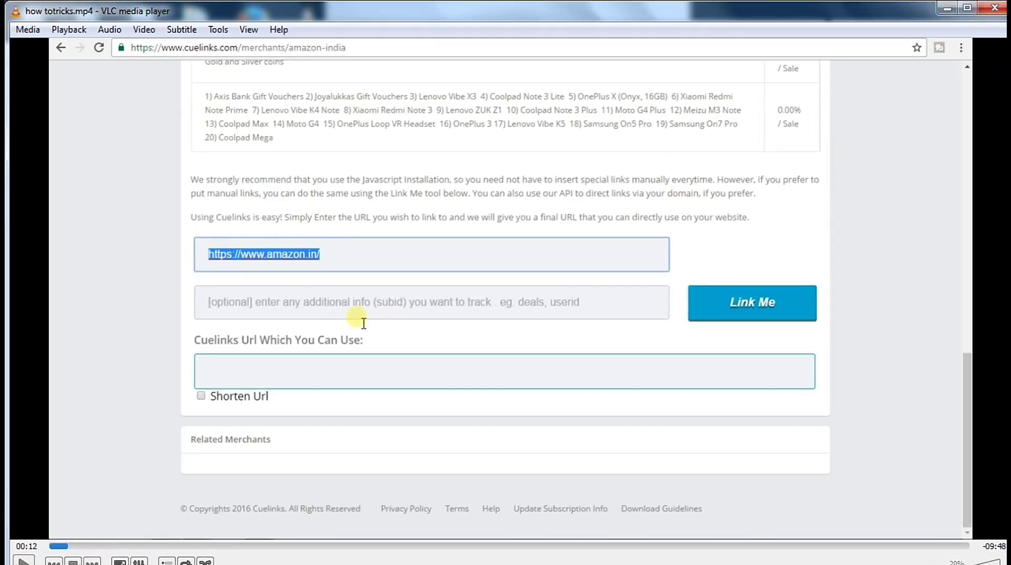
{"action": "left_click_drag", "start_coordinate": [10, 5], "coordinate": [477, 283]}
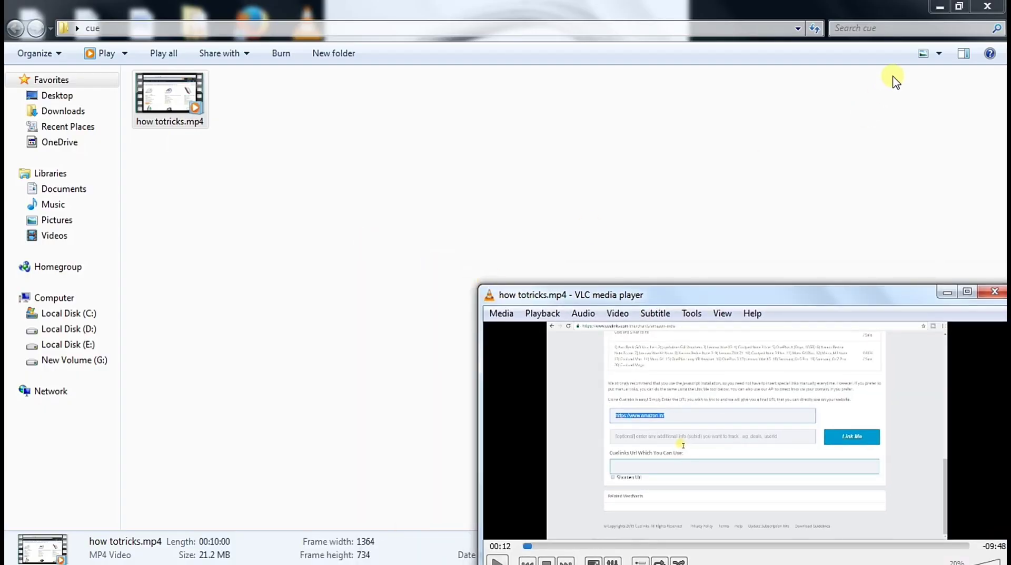
{"action": "left_click", "coordinate": [939, 8]}
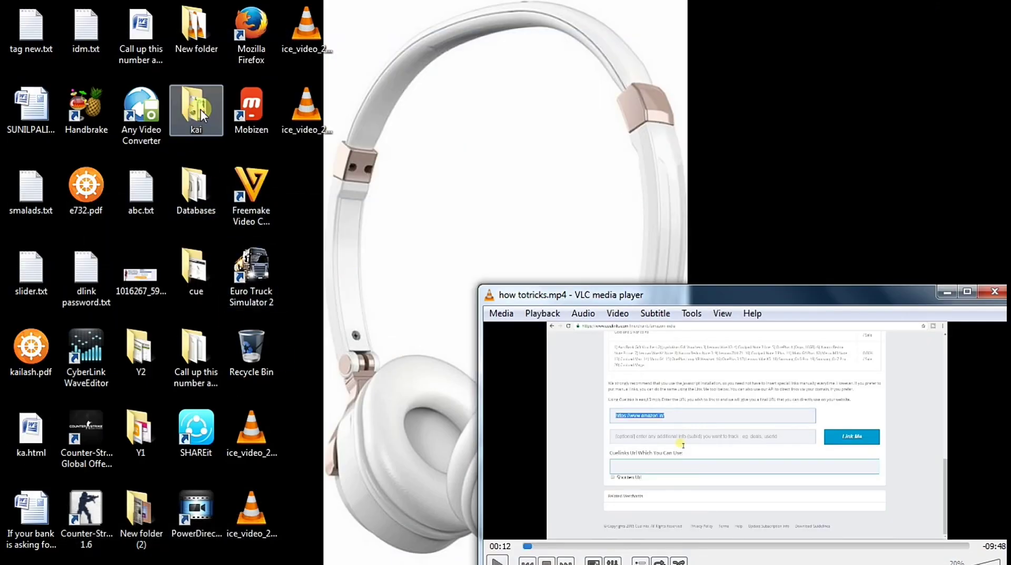
Open the desktop's "New folder" containing the original videos, and rearrange its window and the player on the desktop.
{"action": "double_click", "coordinate": [196, 27]}
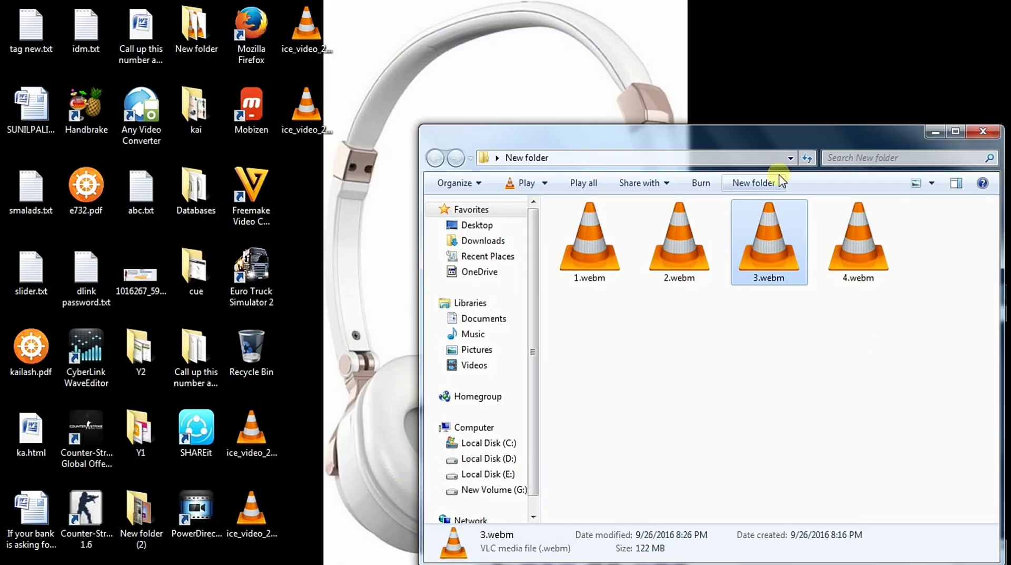
{"action": "left_click_drag", "start_coordinate": [751, 128], "coordinate": [532, 31]}
{"action": "double_click", "coordinate": [820, 285]}
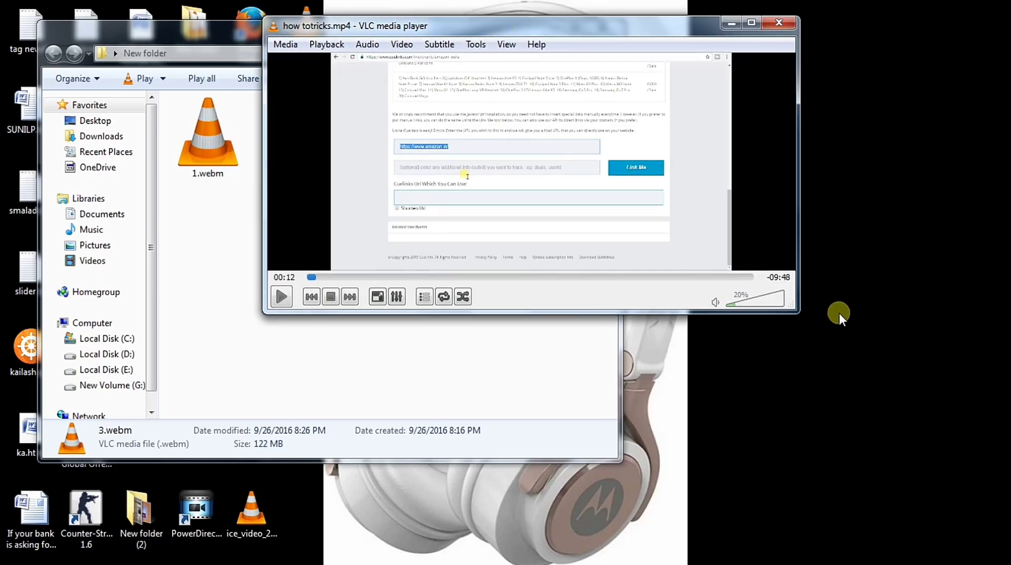
Enlarge the player window and replay "how totricks.mp4" from the beginning for a few seconds.
{"action": "left_click_drag", "start_coordinate": [793, 305], "coordinate": [1003, 545]}
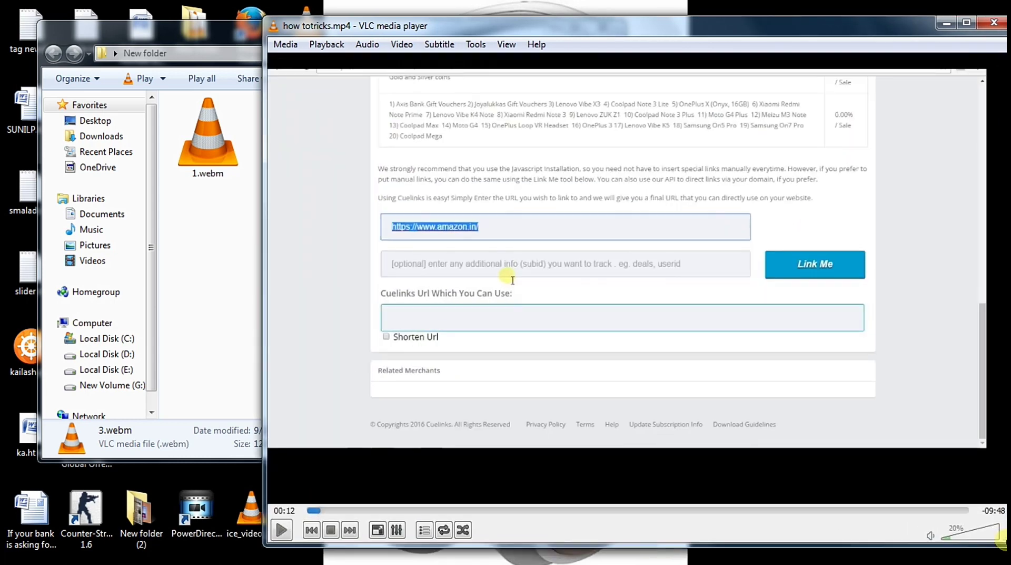
{"action": "left_click", "coordinate": [315, 510]}
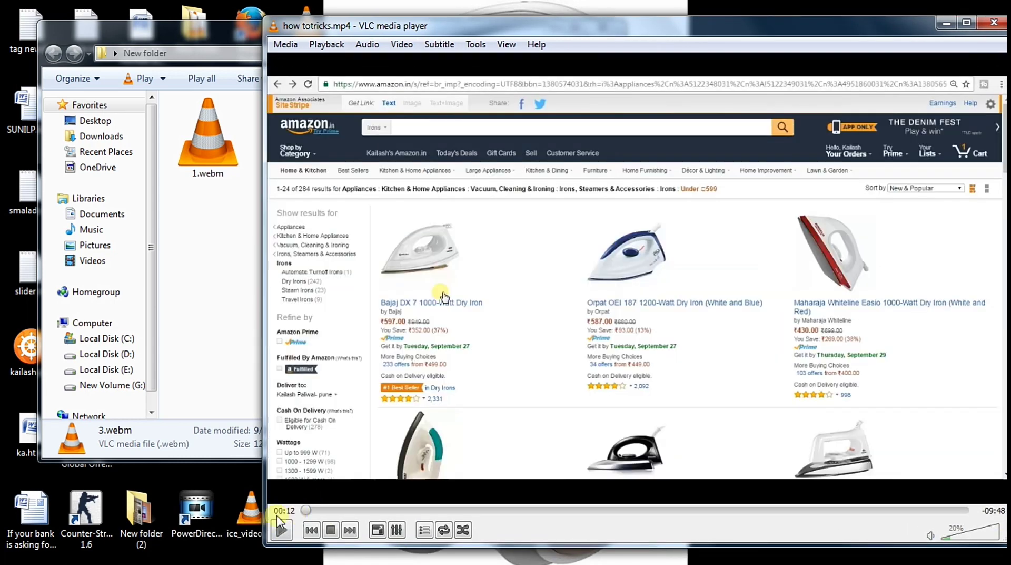
{"action": "left_click", "coordinate": [282, 529]}
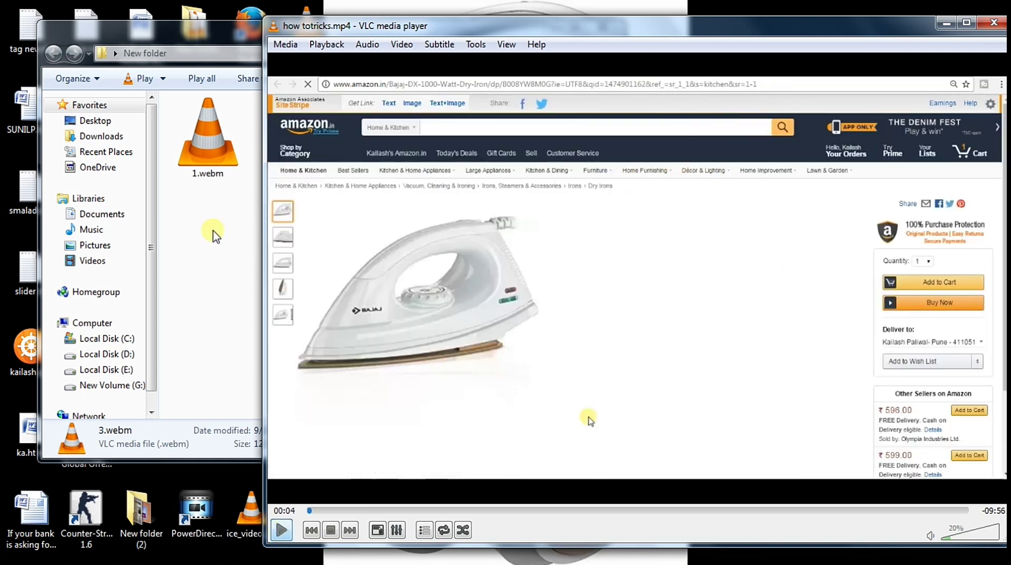
Play the original 3.webm in VLC, both full screen and in a repositioned window, and close the player.
{"action": "left_click", "coordinate": [163, 27]}
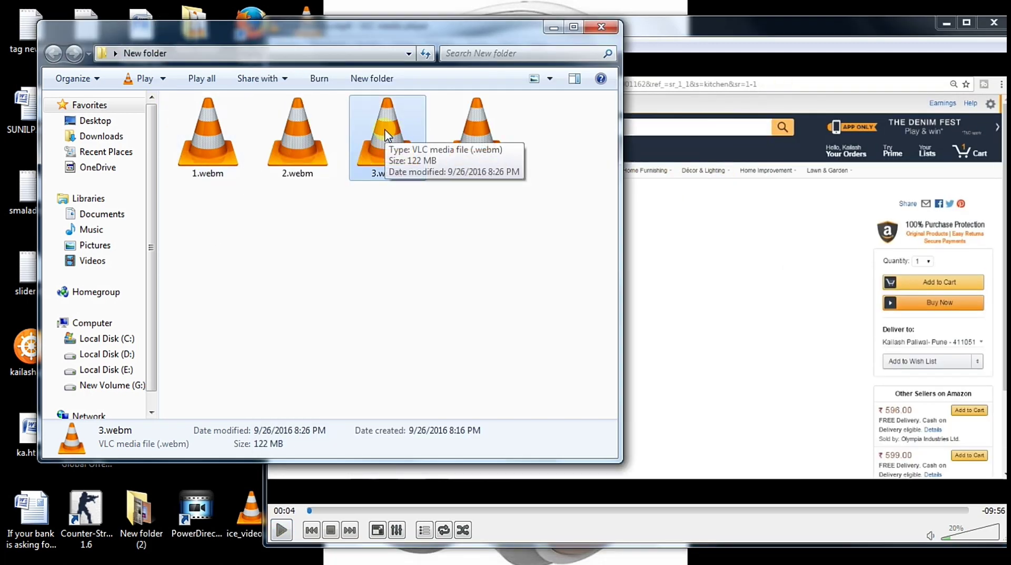
{"action": "left_click_drag", "start_coordinate": [395, 131], "coordinate": [693, 292]}
{"action": "double_click", "coordinate": [698, 298]}
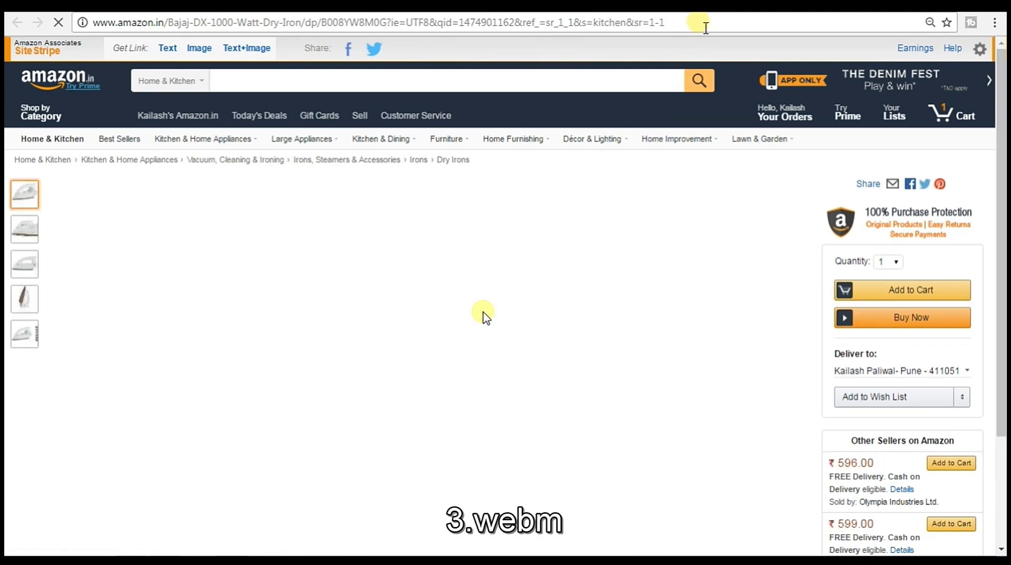
{"action": "double_click", "coordinate": [465, 368]}
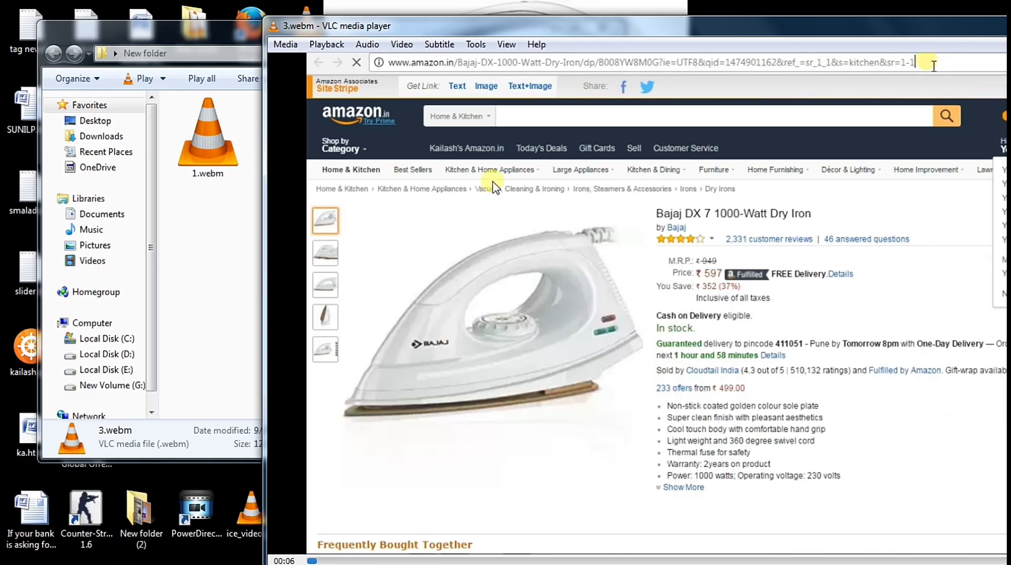
{"action": "left_click_drag", "start_coordinate": [786, 29], "coordinate": [539, 16]}
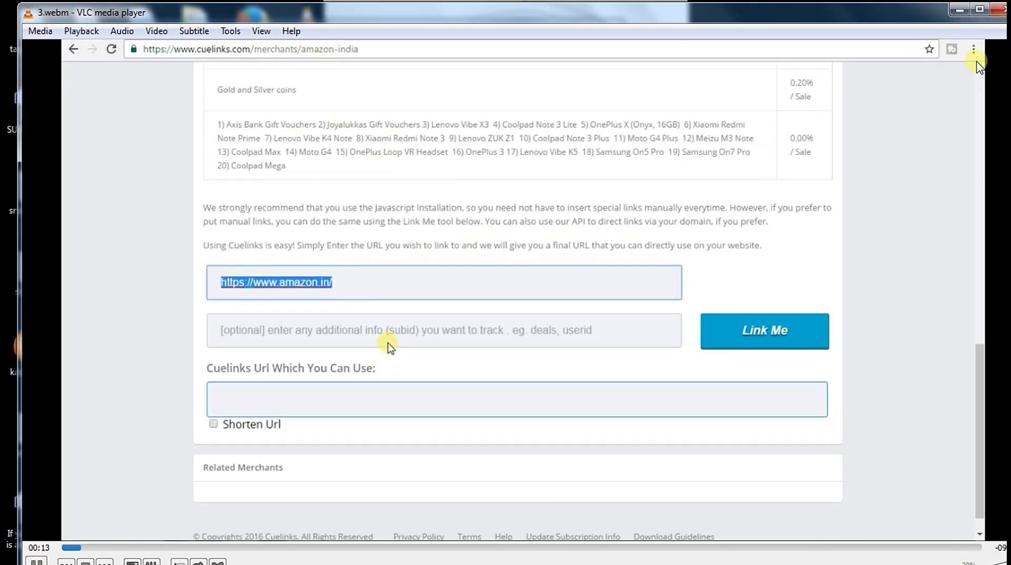
{"action": "left_click_drag", "start_coordinate": [896, 14], "coordinate": [870, 17]}
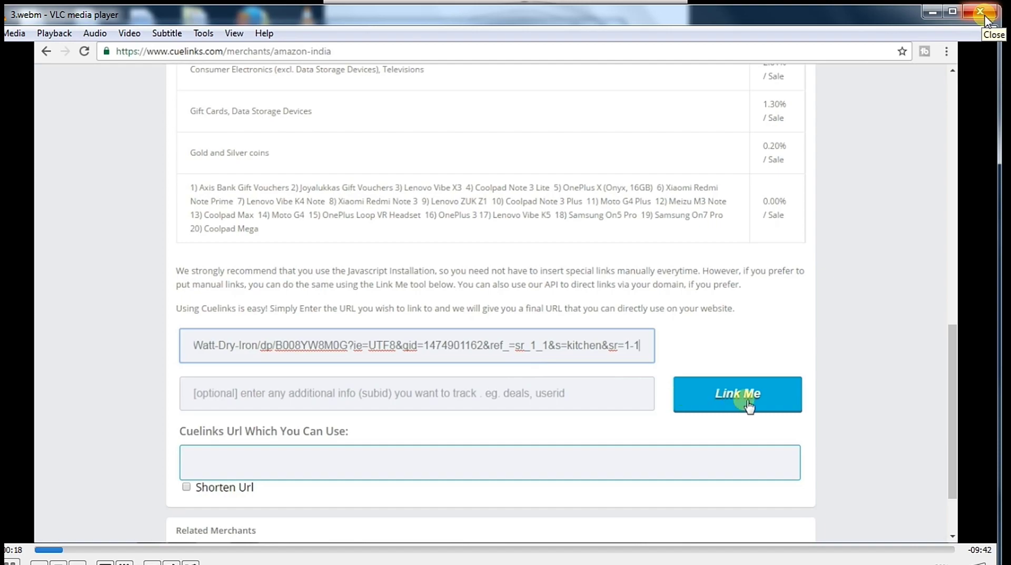
{"action": "left_click", "coordinate": [985, 14]}
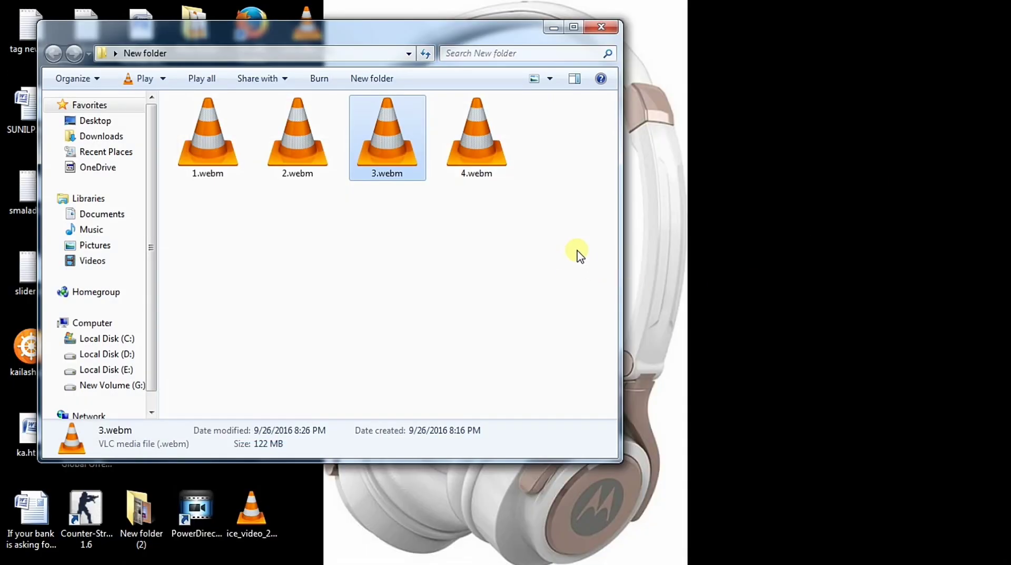
Close "New folder" and reopen the cue folder in a smaller window beside the desktop icons.
{"action": "left_click", "coordinate": [596, 30]}
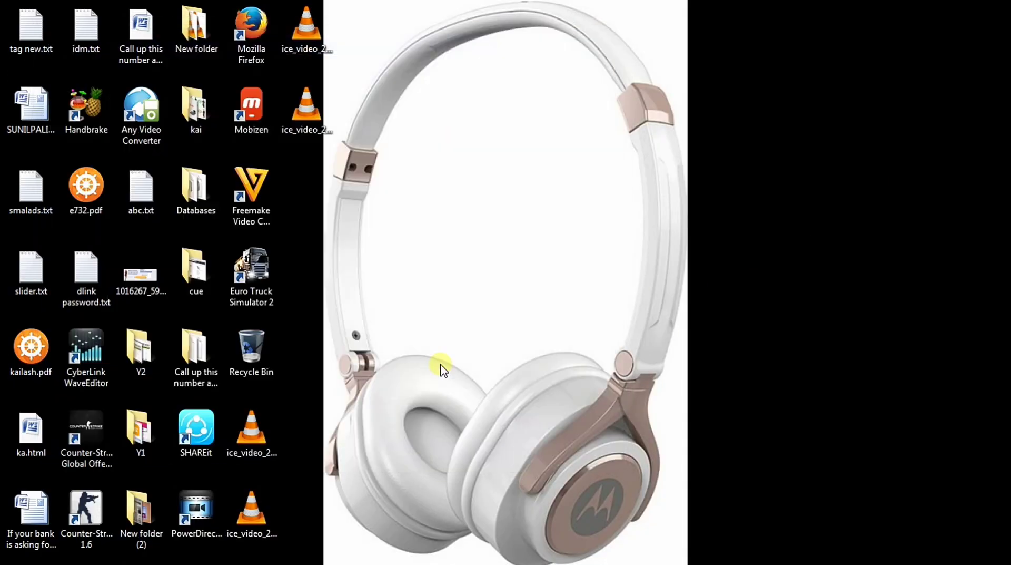
{"action": "double_click", "coordinate": [204, 262]}
{"action": "left_click_drag", "start_coordinate": [261, 8], "coordinate": [582, 61]}
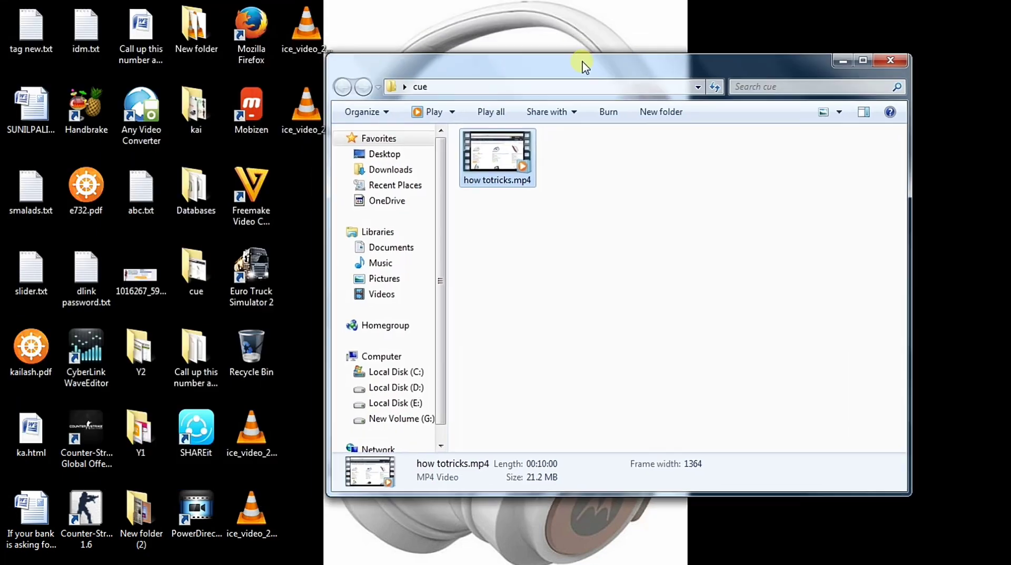